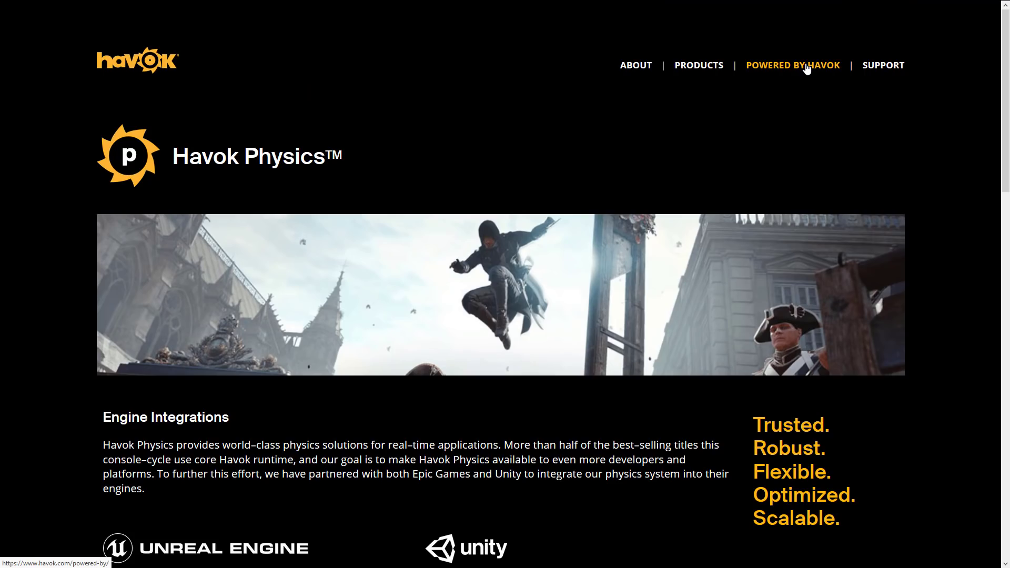
Open the Powered by Havok page and look through the list of Havok-powered game titles
click(803, 65)
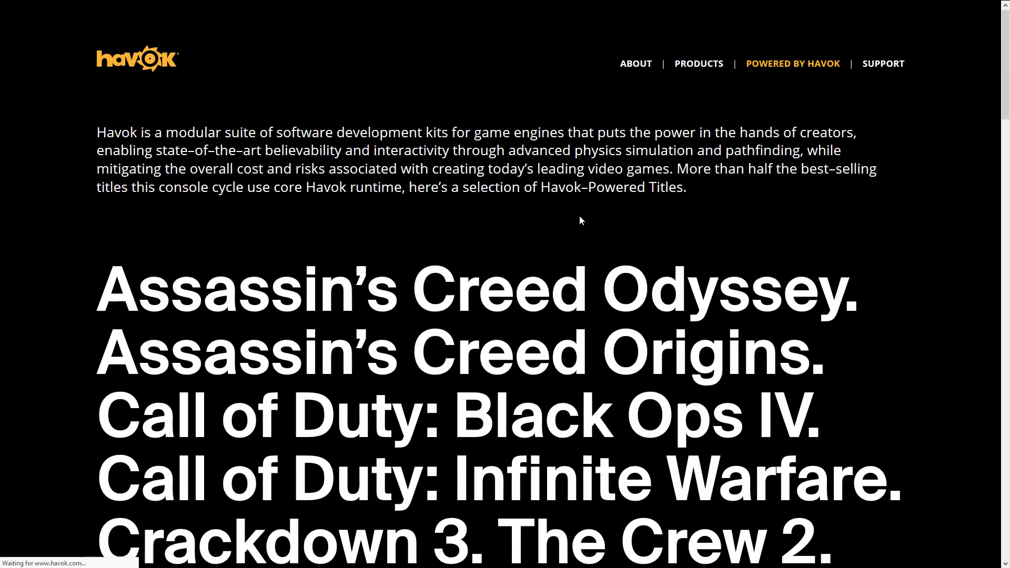
scroll(598, 189, down, 4)
scroll(598, 192, down, 6)
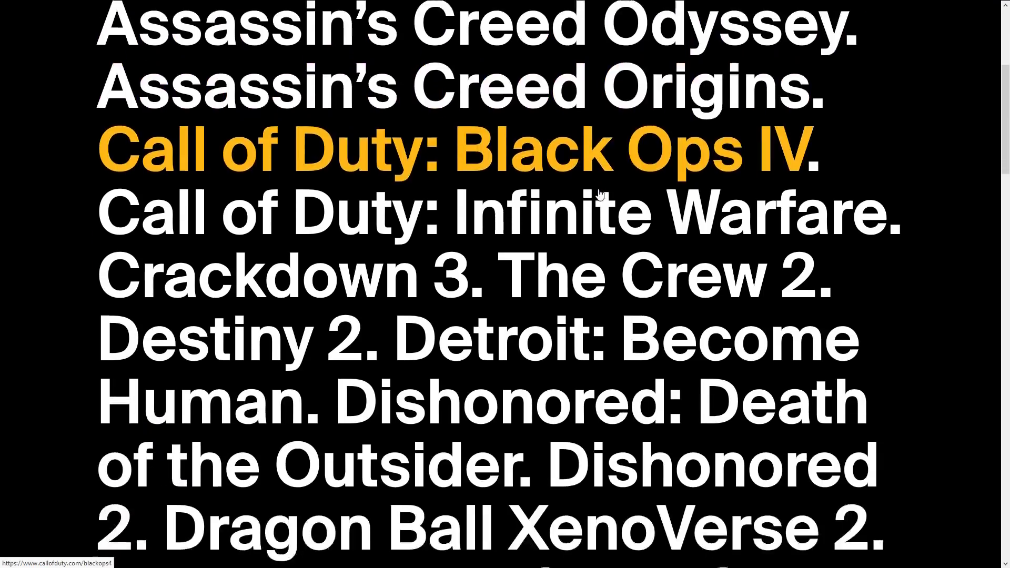
scroll(598, 194, down, 7)
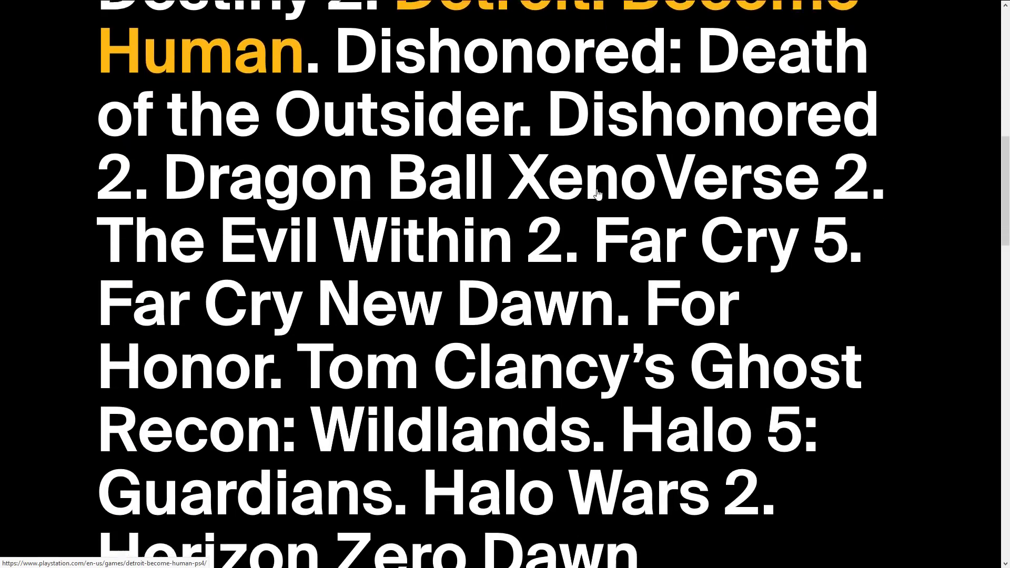
scroll(598, 193, down, 8)
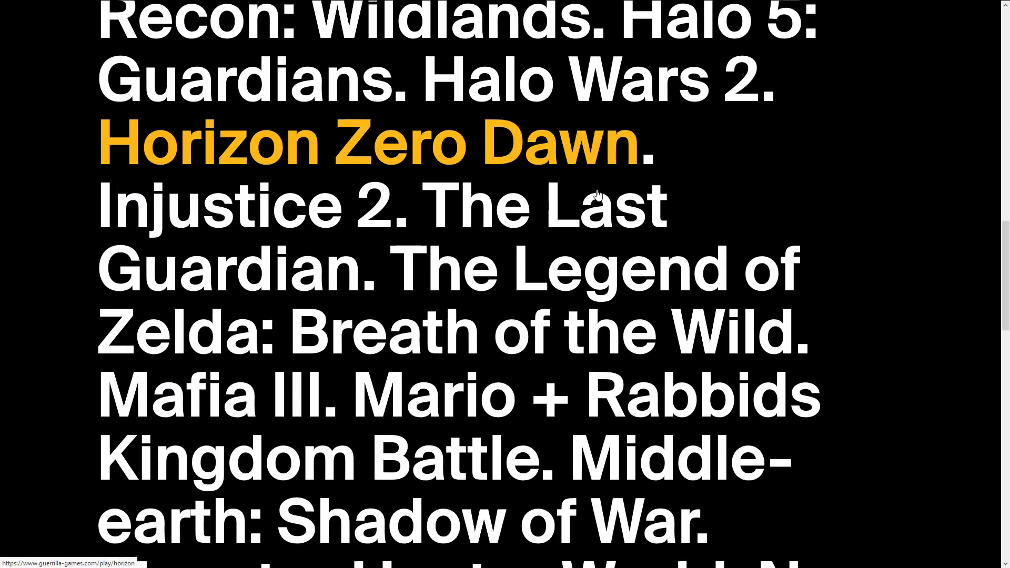
scroll(598, 193, down, 7)
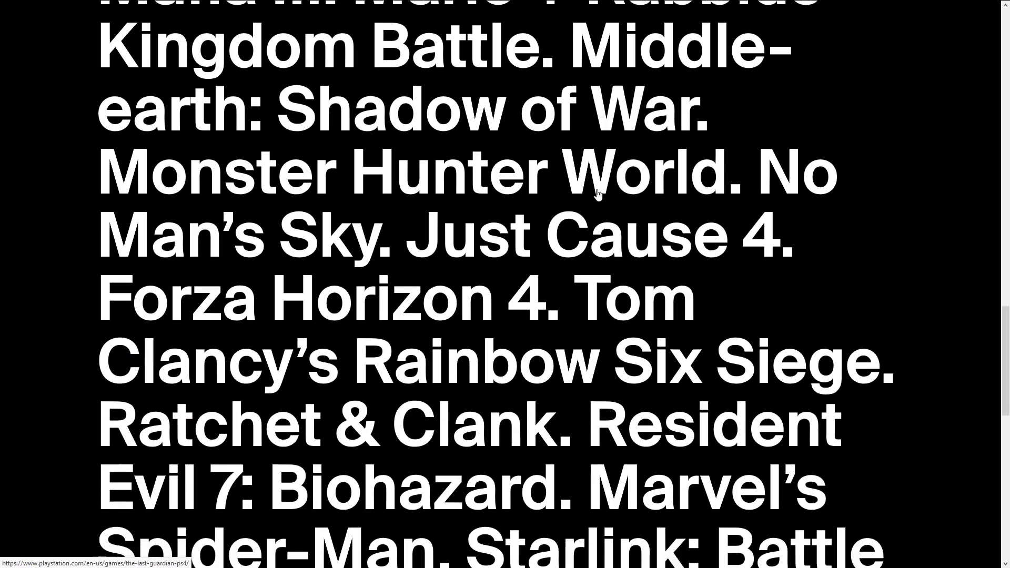
scroll(598, 194, down, 5)
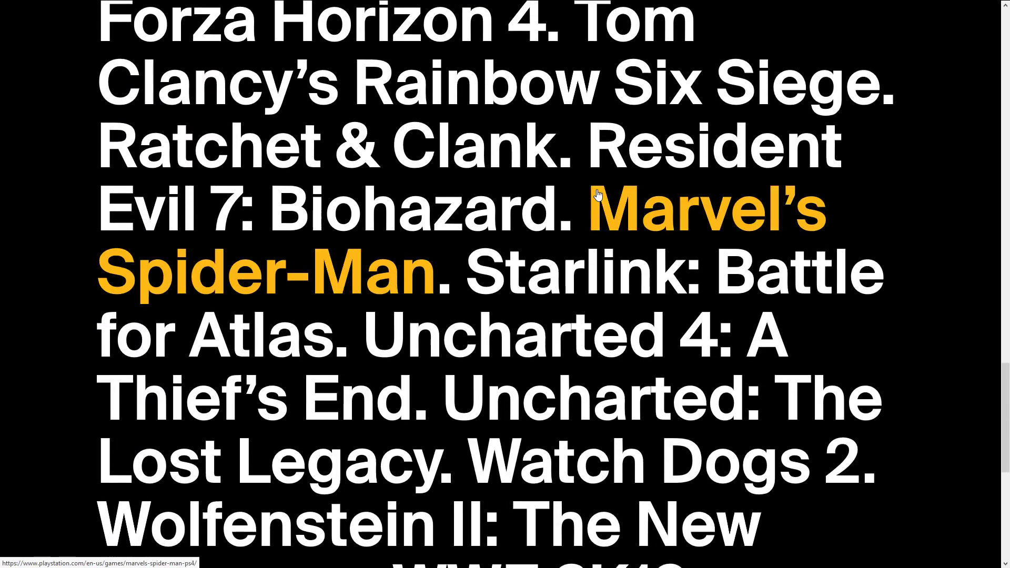
scroll(598, 195, up, 5)
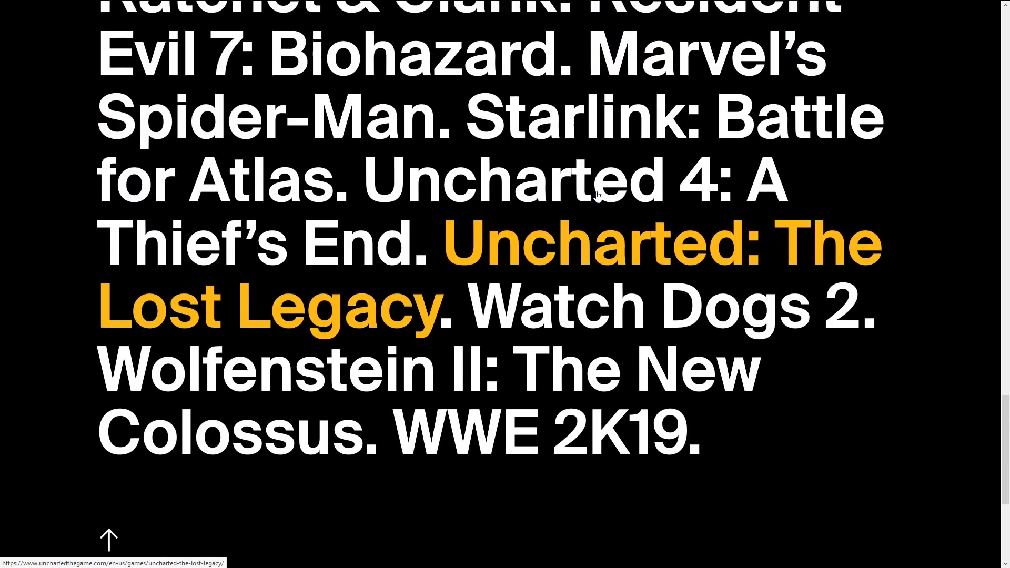
scroll(598, 196, up, 1)
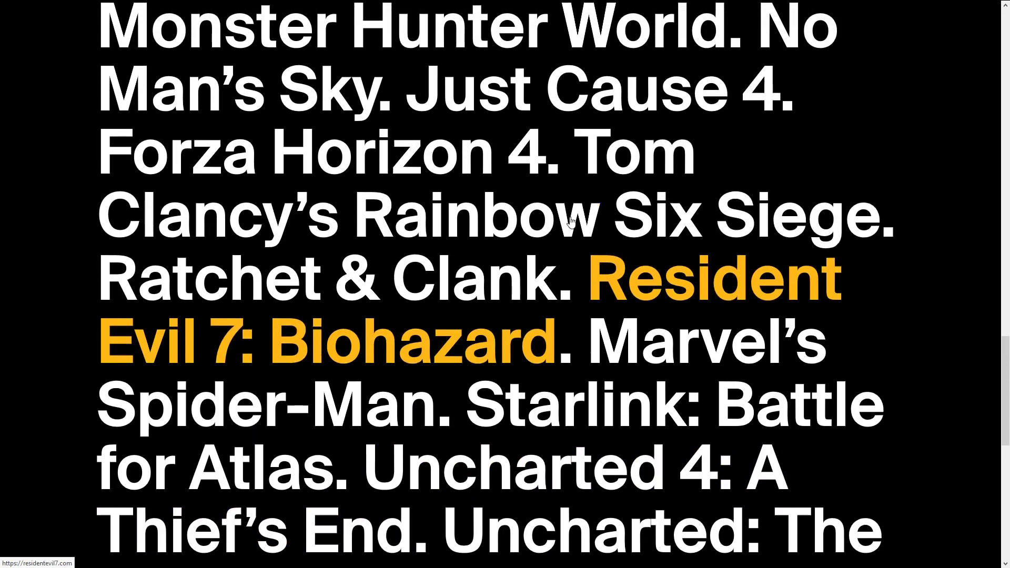
scroll(277, 317, up, 3)
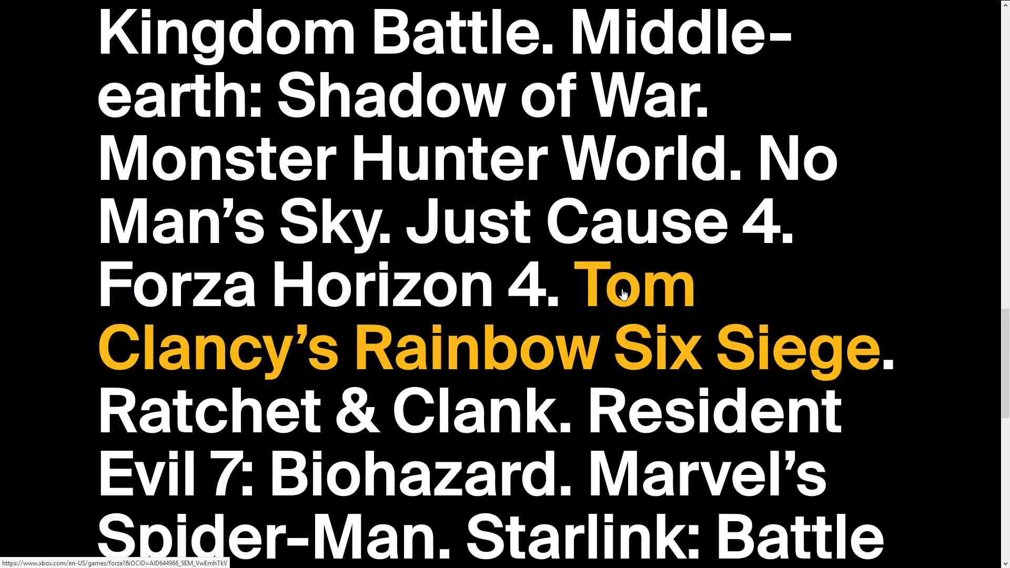
scroll(573, 286, up, 9)
scroll(363, 239, up, 1)
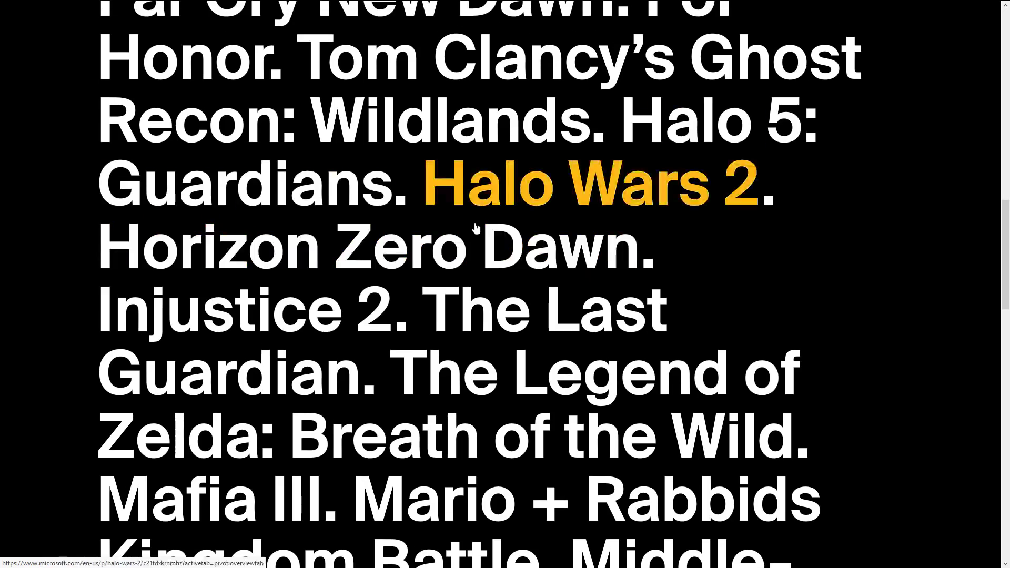
scroll(339, 231, up, 7)
scroll(339, 231, up, 7)
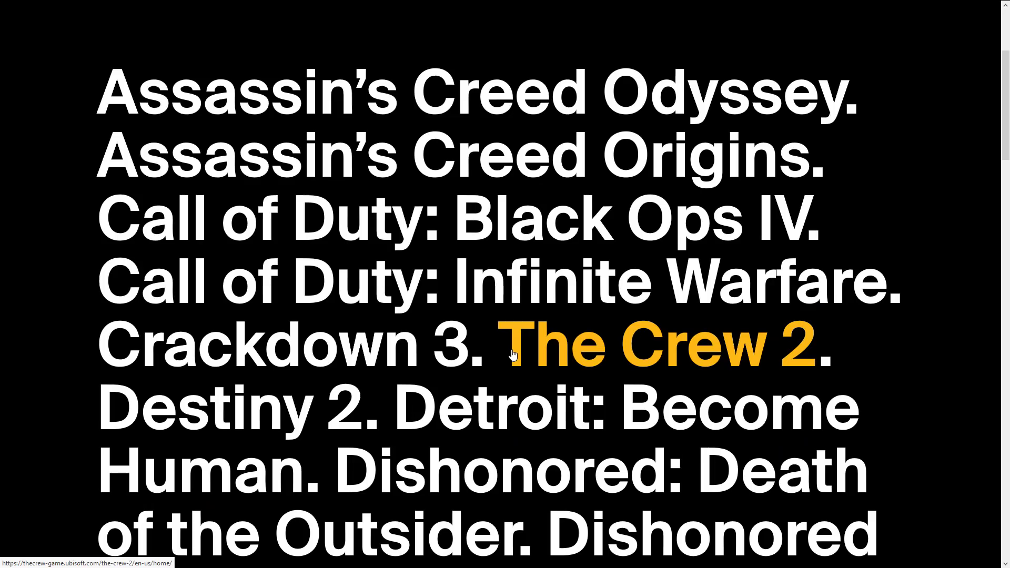
Switch to the Unity Blog post "Havok Physics in Unity" and read its introduction and the "Partnership forged in data" section
key(ctrl+Tab)
scroll(646, 340, down, 4)
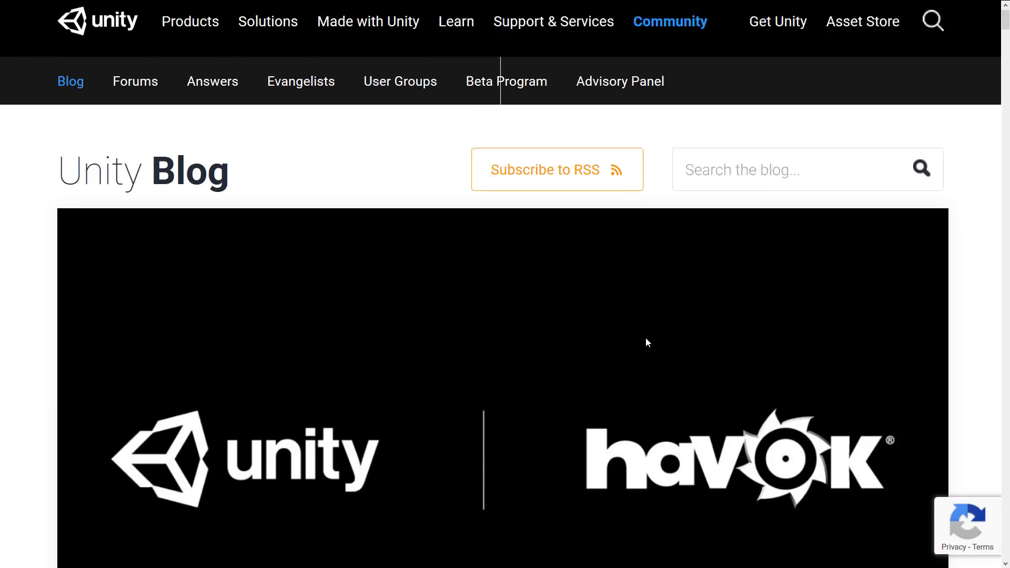
scroll(652, 323, down, 11)
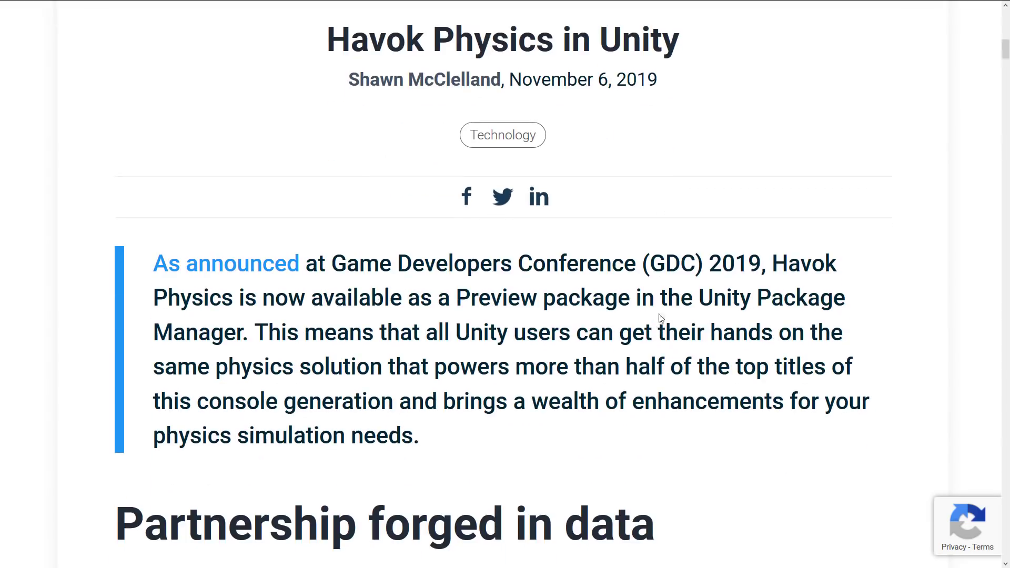
scroll(354, 152, down, 2)
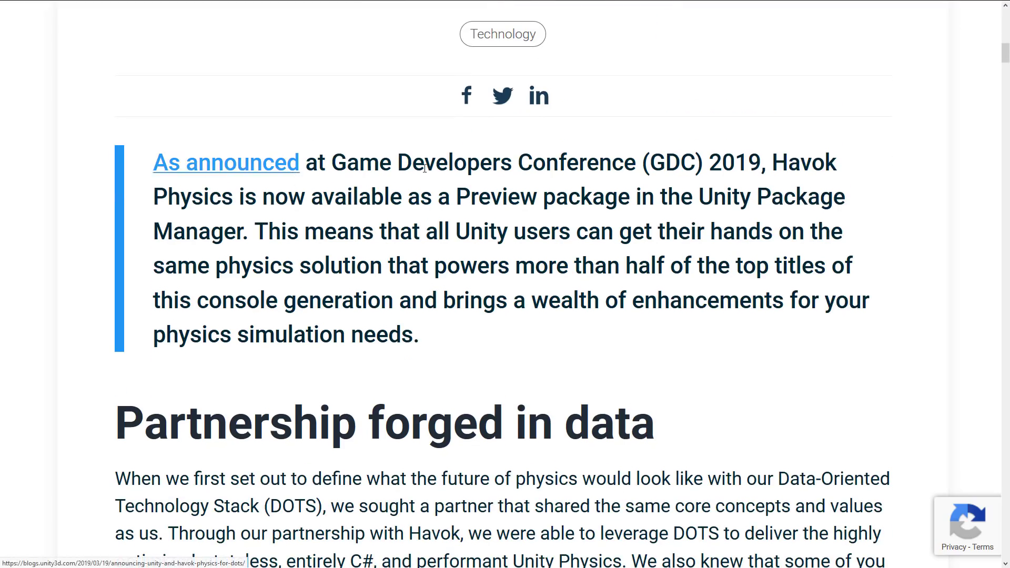
scroll(521, 190, down, 12)
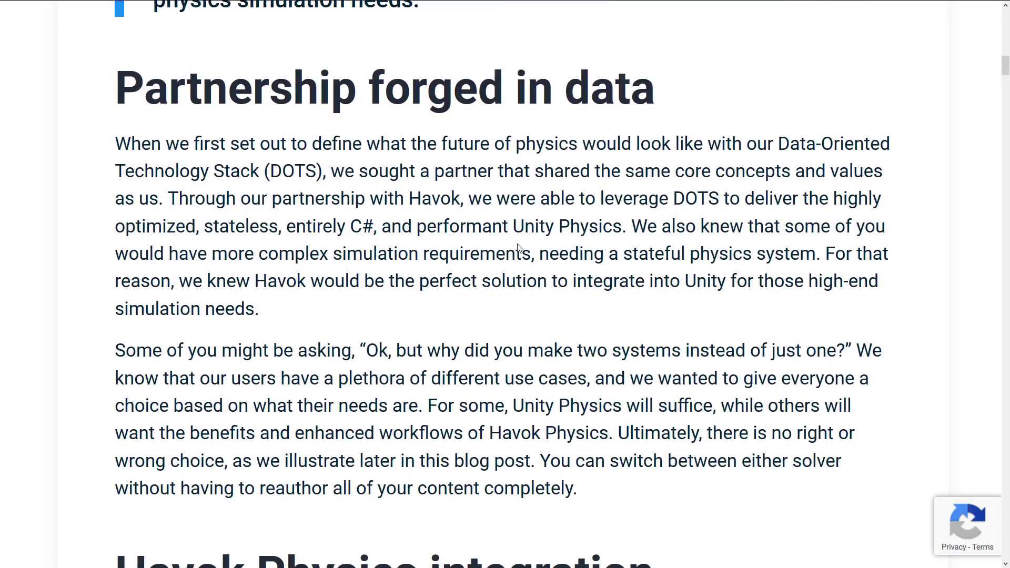
Review the Performance and Behavior sections of the blog post, including the stable stacking example
scroll(519, 244, down, 13)
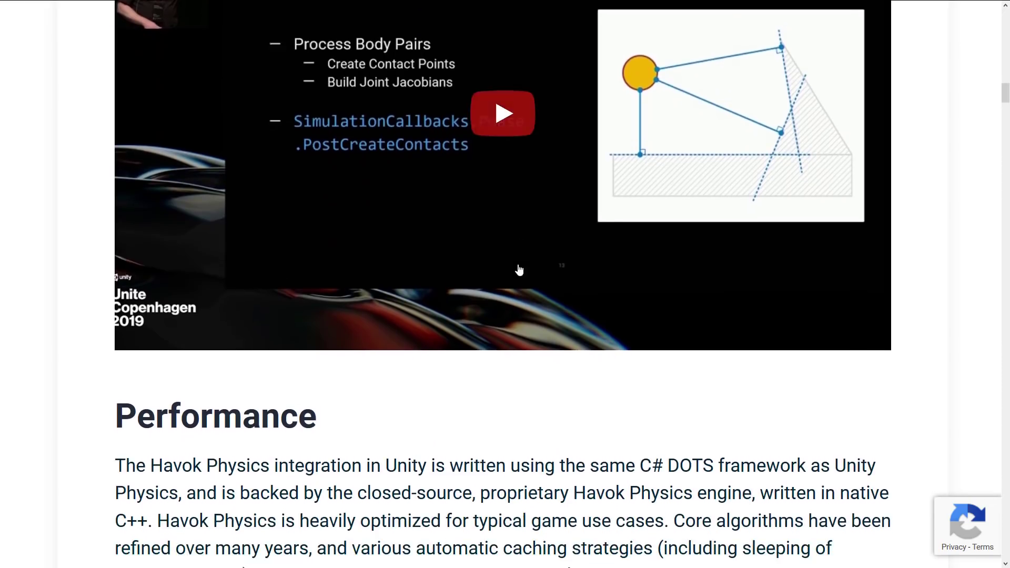
scroll(519, 270, down, 2)
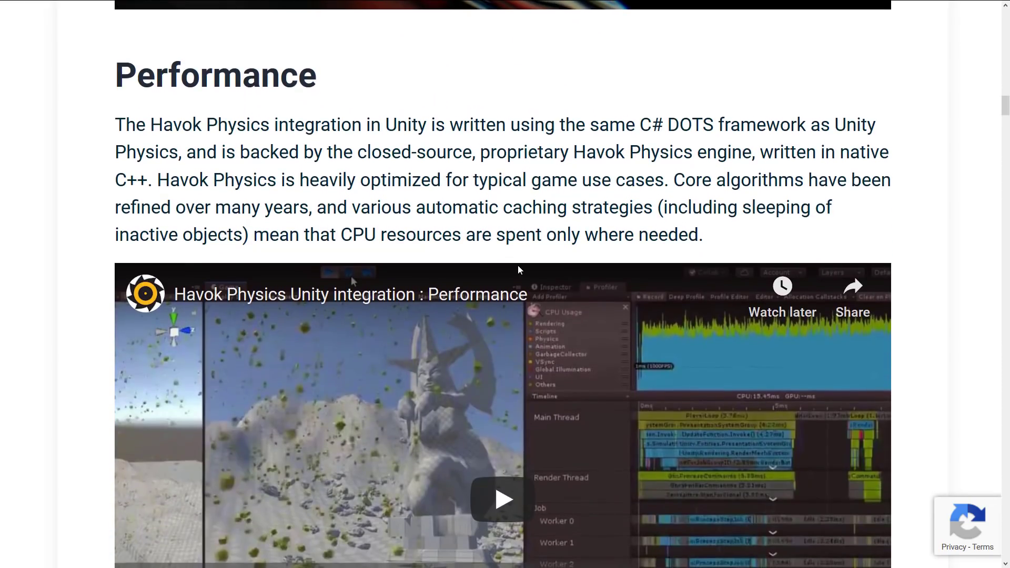
scroll(519, 270, down, 2)
scroll(519, 271, down, 6)
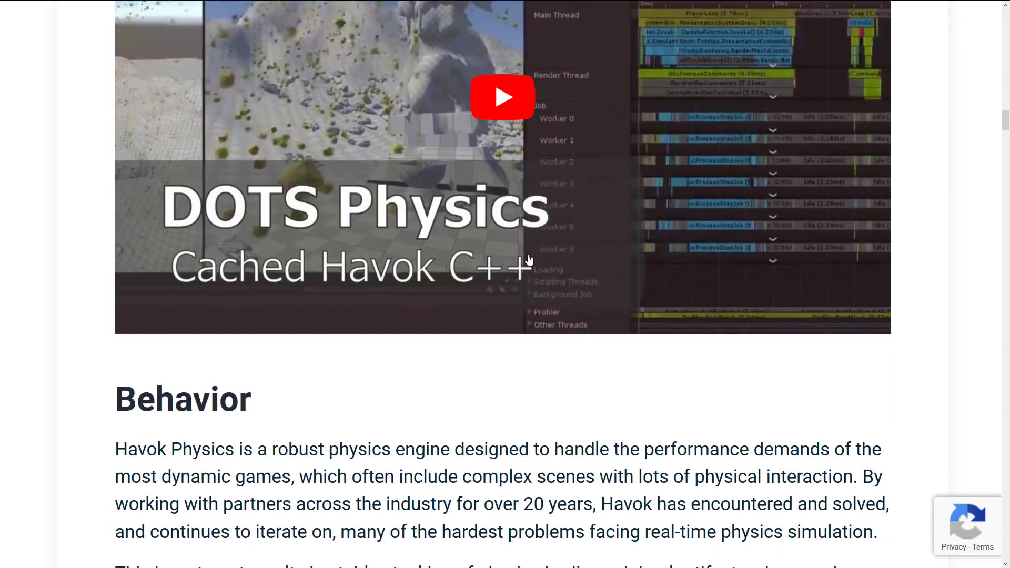
scroll(536, 266, down, 3)
scroll(531, 252, down, 3)
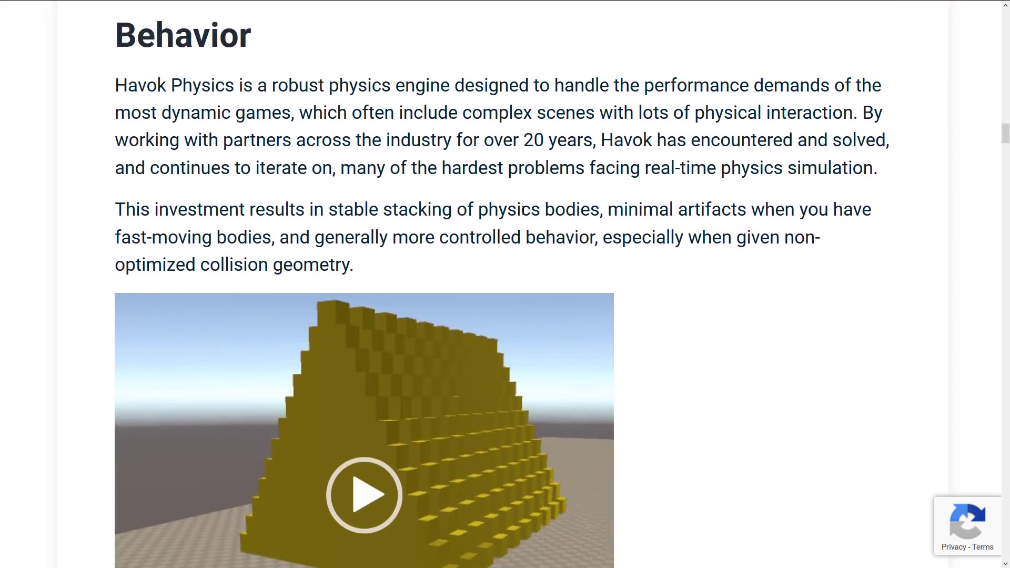
scroll(523, 210, down, 7)
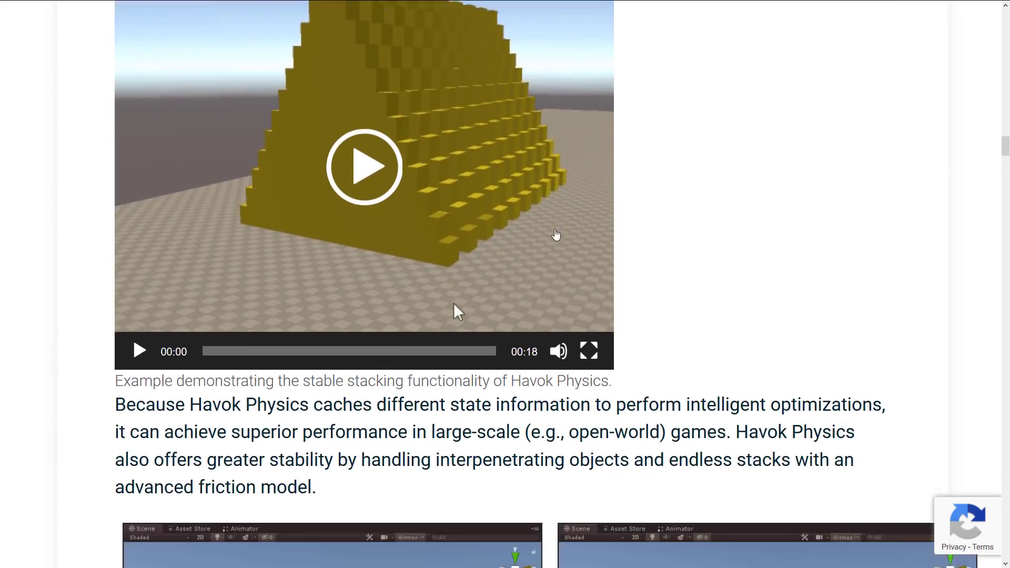
scroll(558, 234, down, 2)
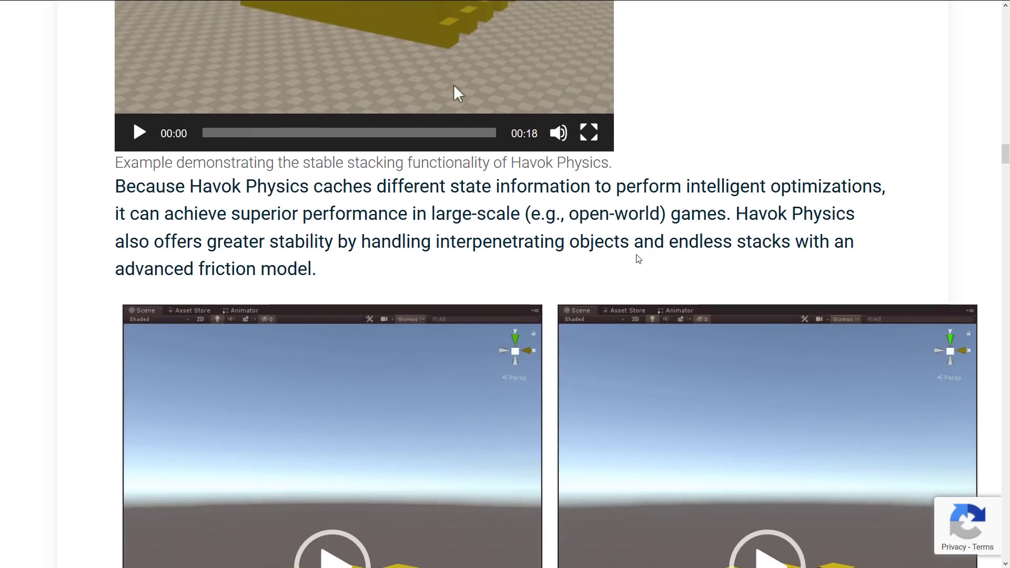
Read the "Visualization and debugging" section, examining the Havok Visual Debugger interface and its list of capabilities
scroll(637, 258, down, 10)
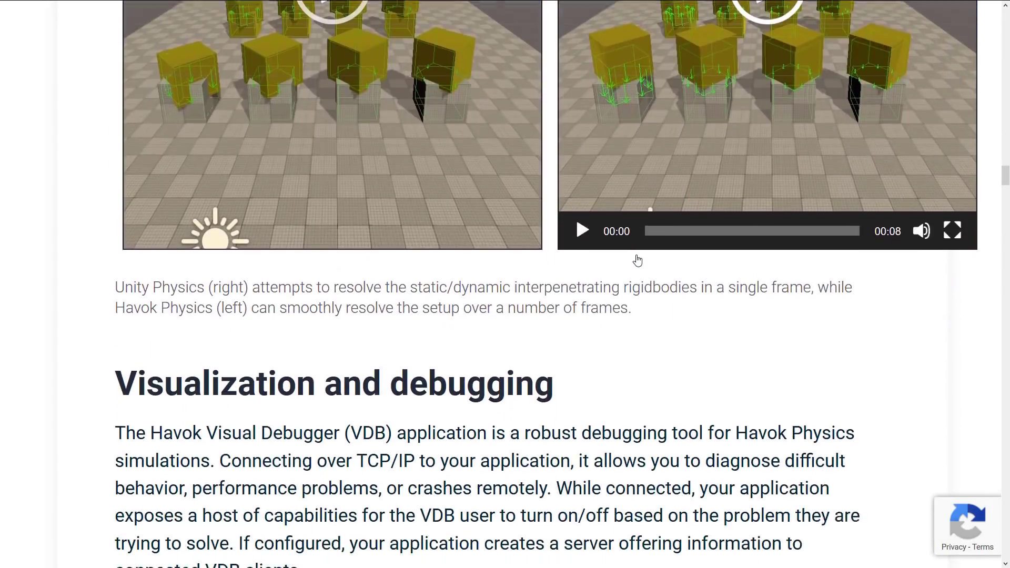
scroll(638, 260, down, 4)
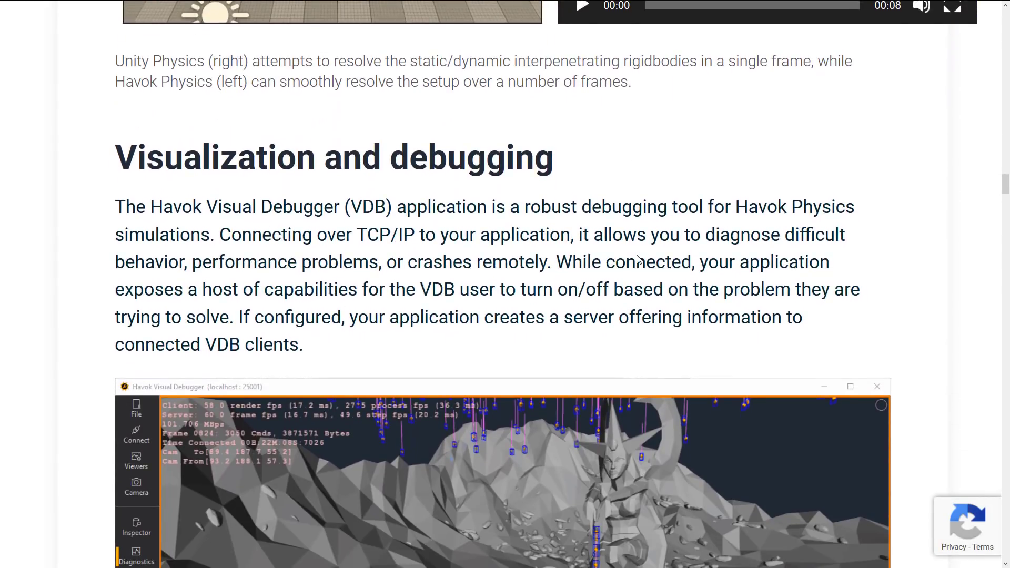
scroll(637, 258, down, 2)
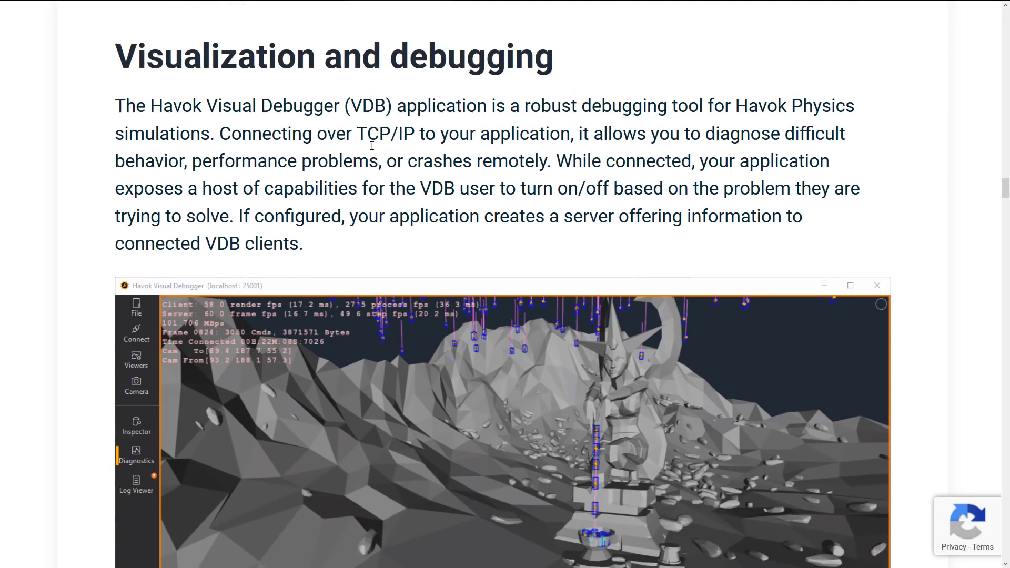
scroll(434, 153, down, 8)
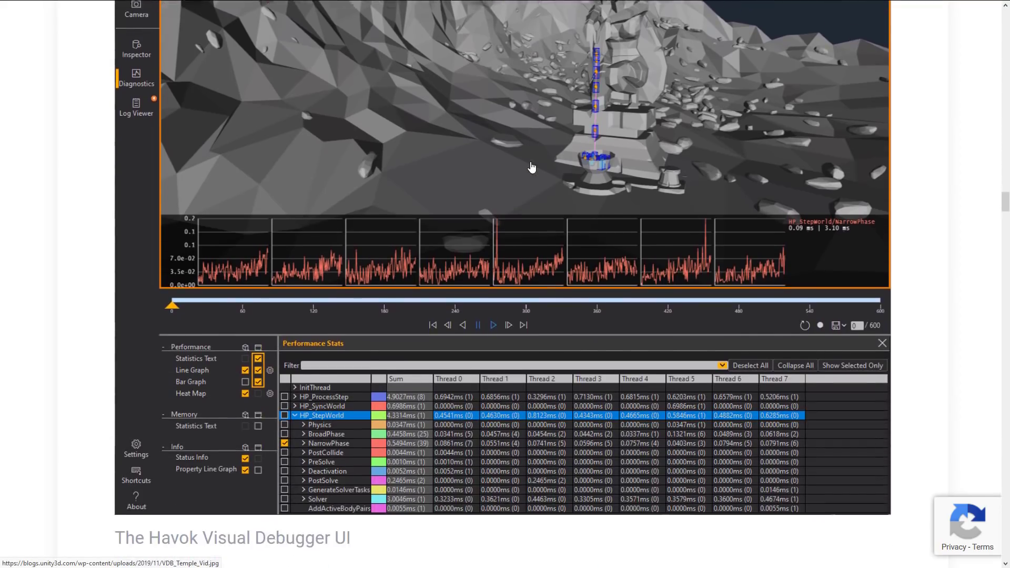
scroll(532, 167, down, 2)
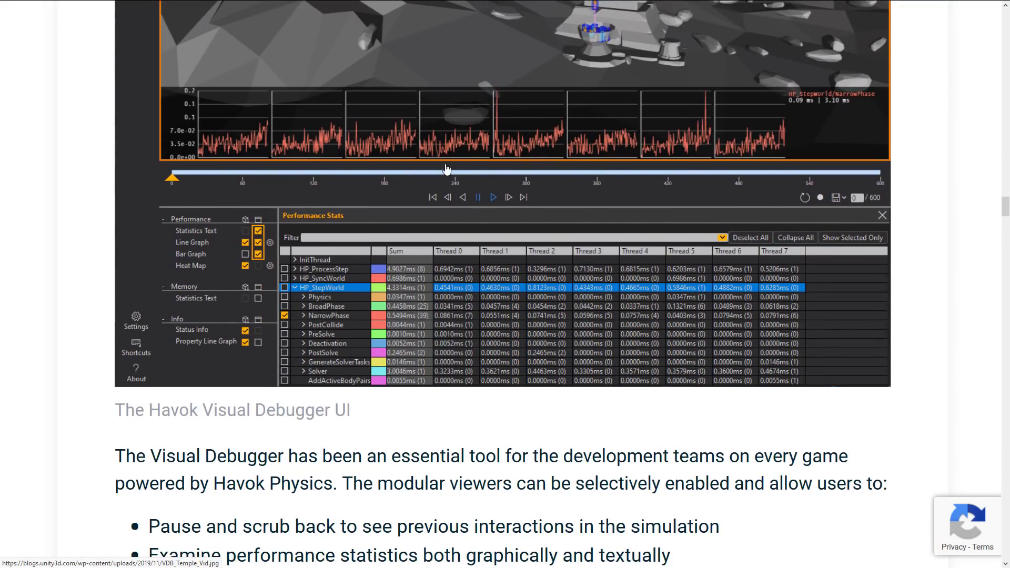
scroll(446, 168, down, 5)
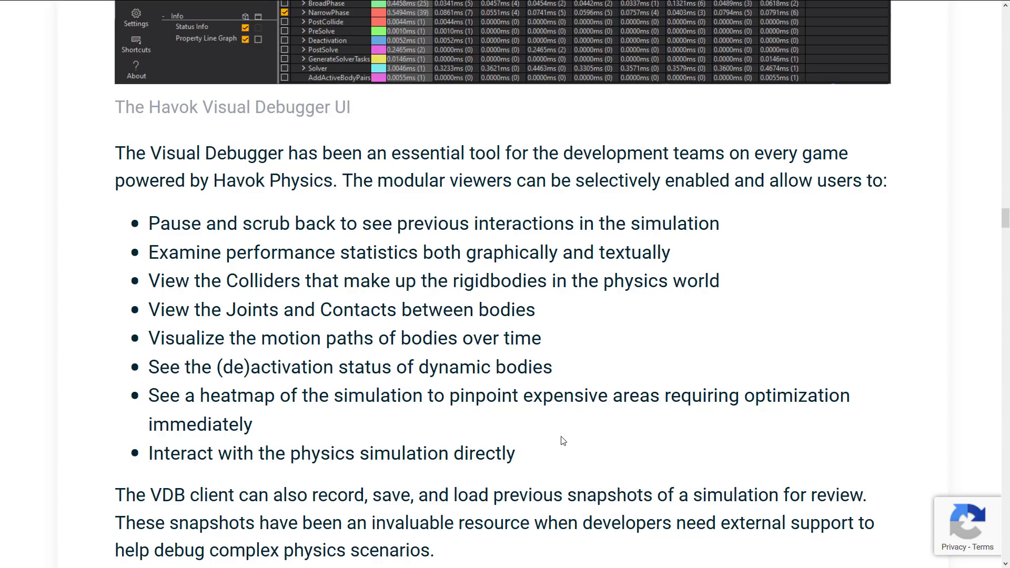
scroll(547, 428, down, 4)
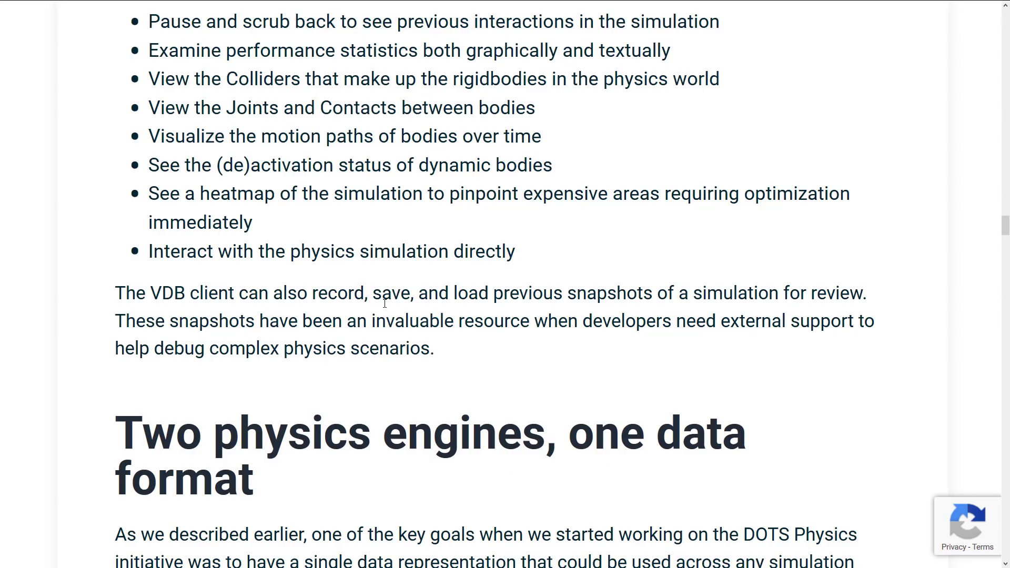
Review the "Two physics engines, one data format" section with its data flow diagram and the "Getting started with Havok Physics" section
scroll(385, 304, down, 5)
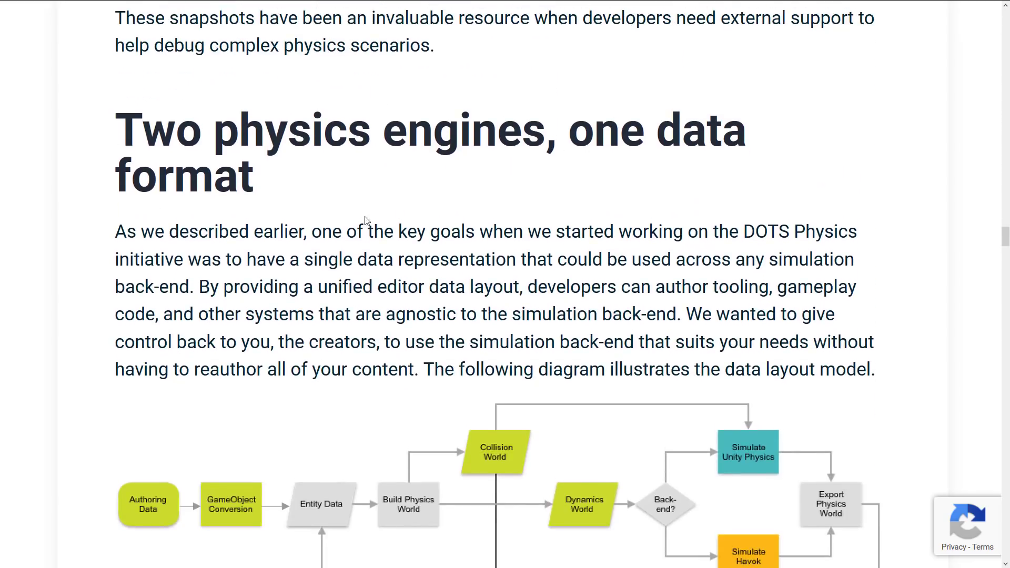
scroll(366, 217, down, 4)
scroll(366, 216, down, 13)
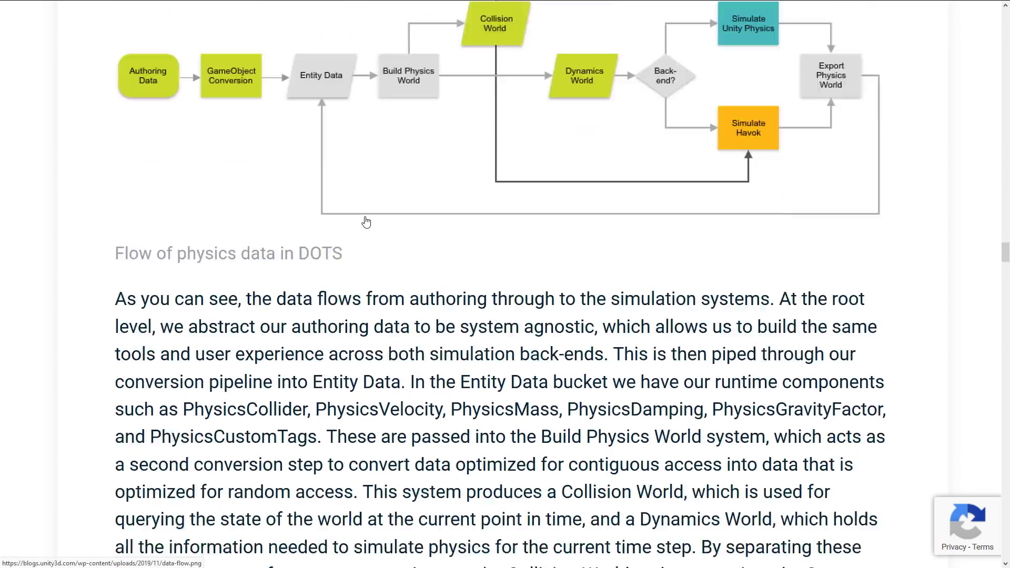
scroll(366, 216, down, 13)
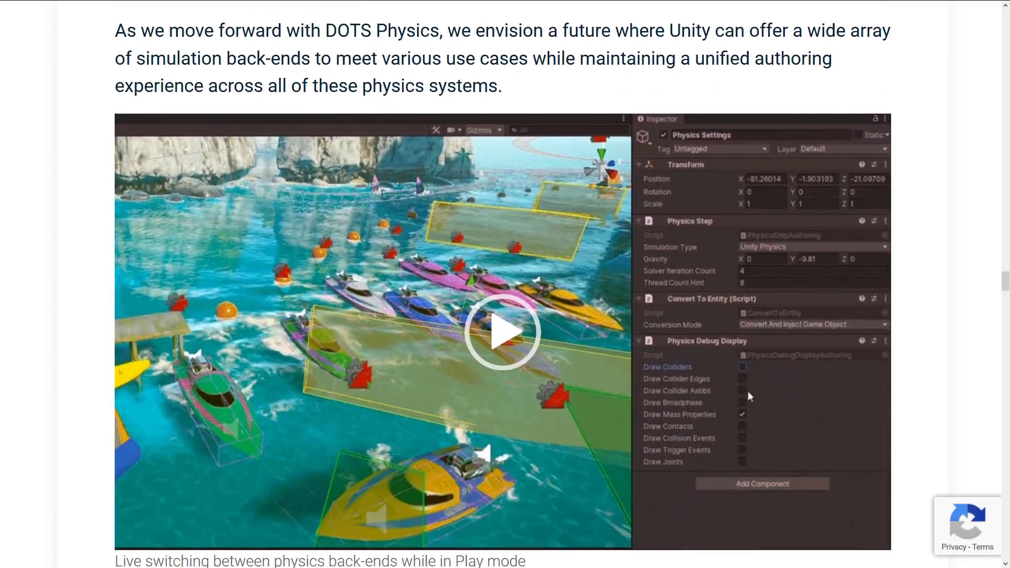
scroll(382, 199, down, 3)
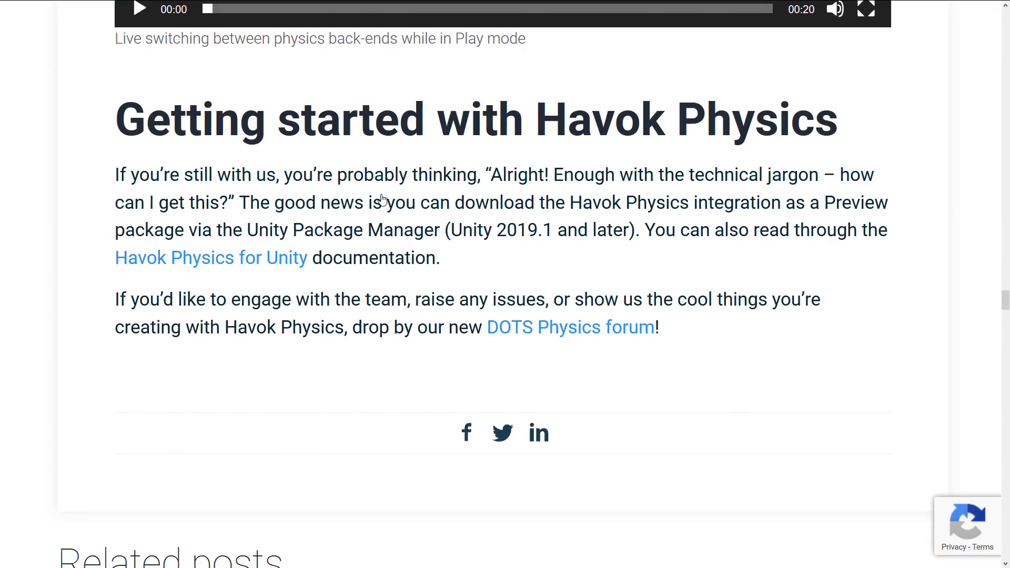
scroll(495, 207, up, 4)
scroll(494, 207, up, 14)
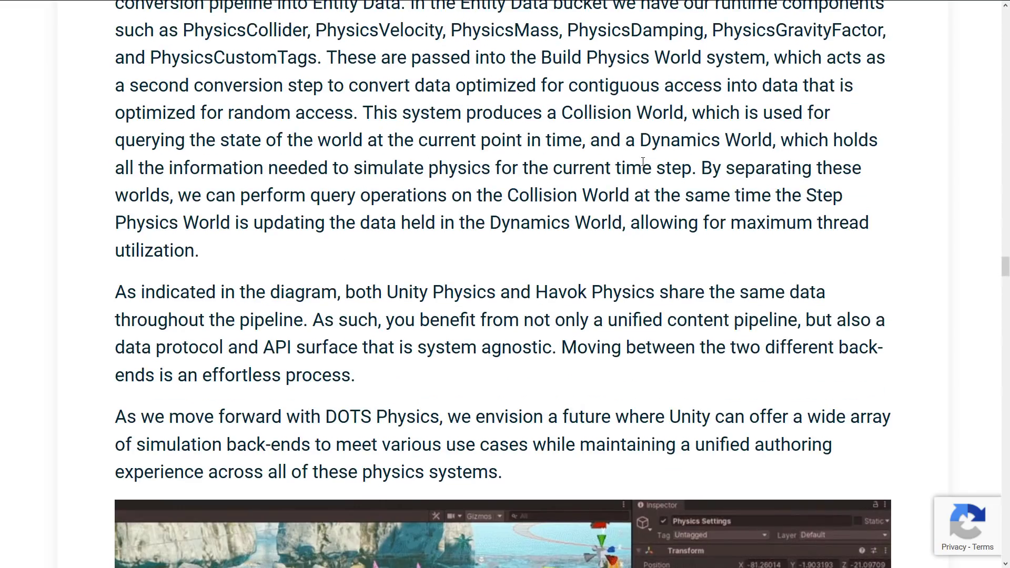
Switch to the "Havok Physics for Unity" manual page and read through its features and contents
key(ctrl+Tab)
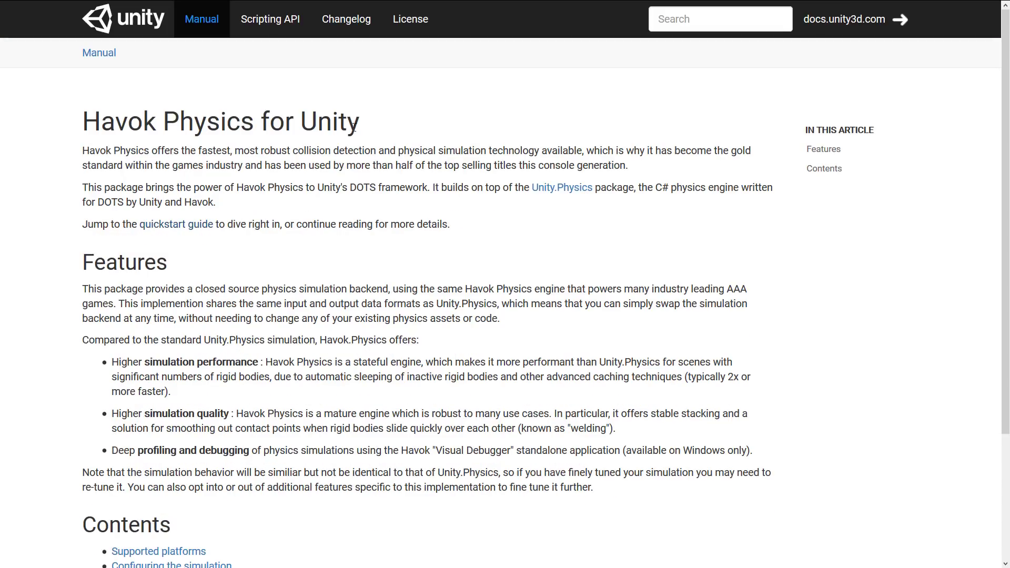
scroll(374, 129, down, 3)
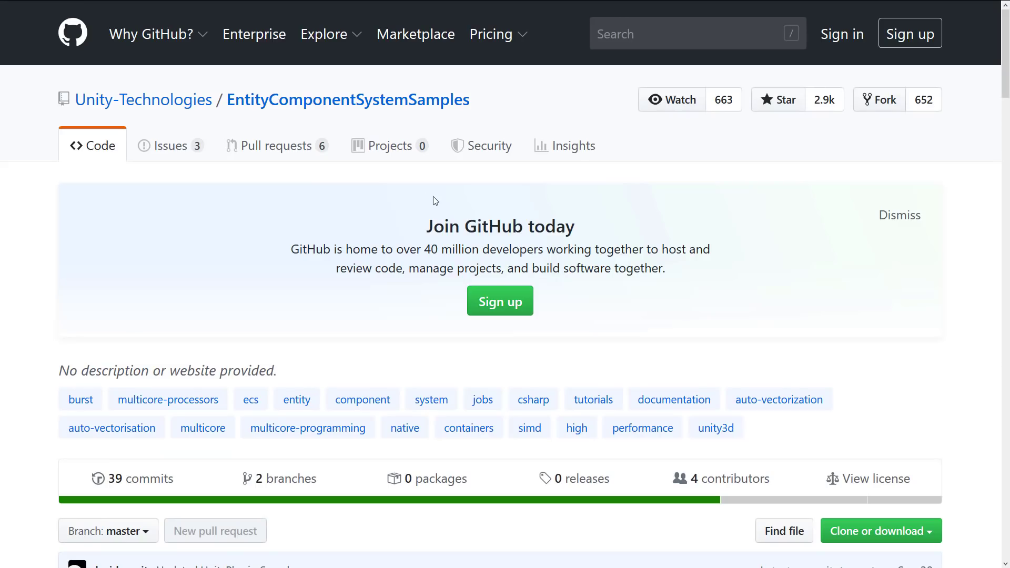
Copy the HTTPS clone URL of the EntityComponentSystemSamples repository
scroll(436, 201, down, 2)
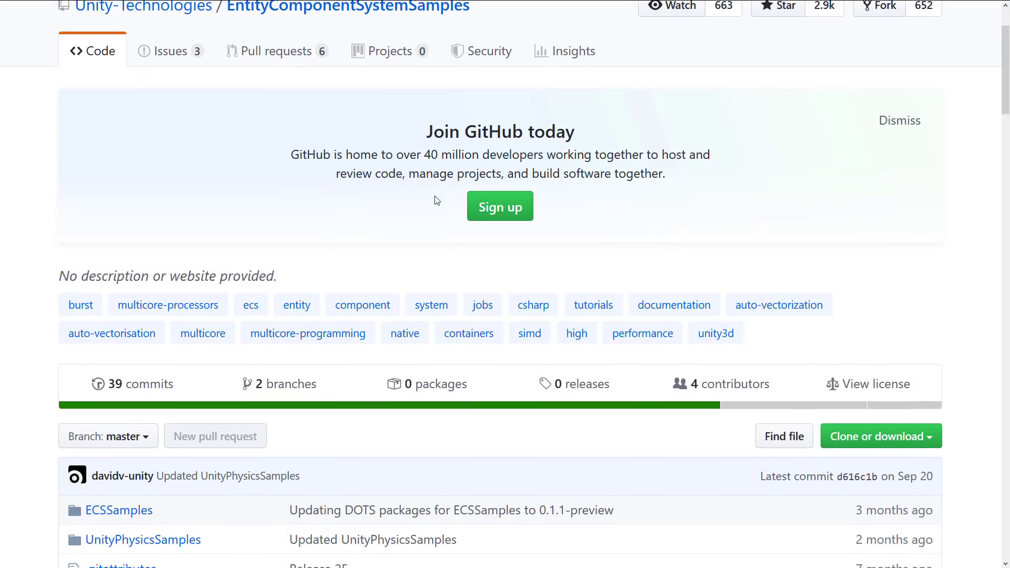
scroll(413, 111, down, 2)
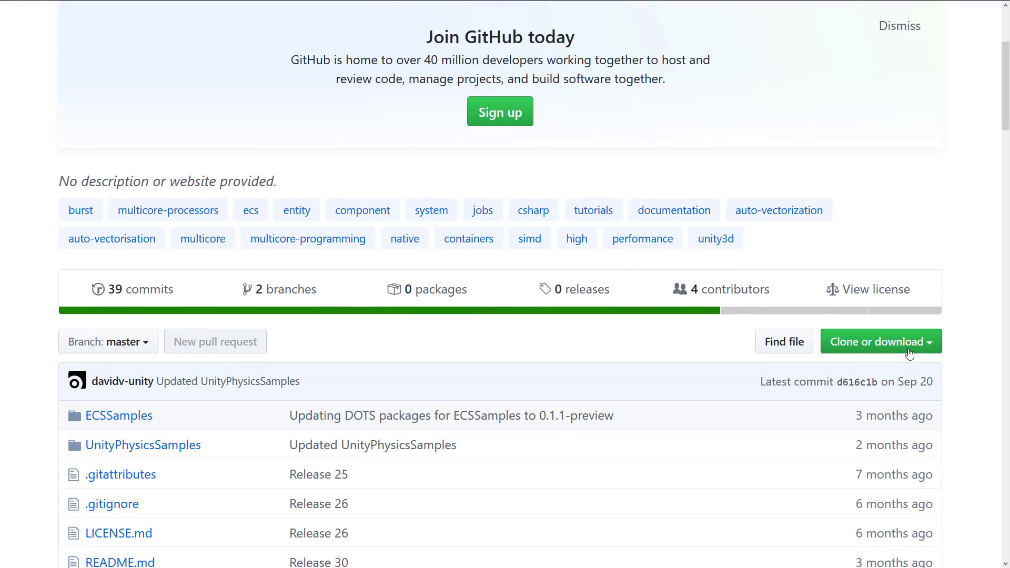
click(903, 350)
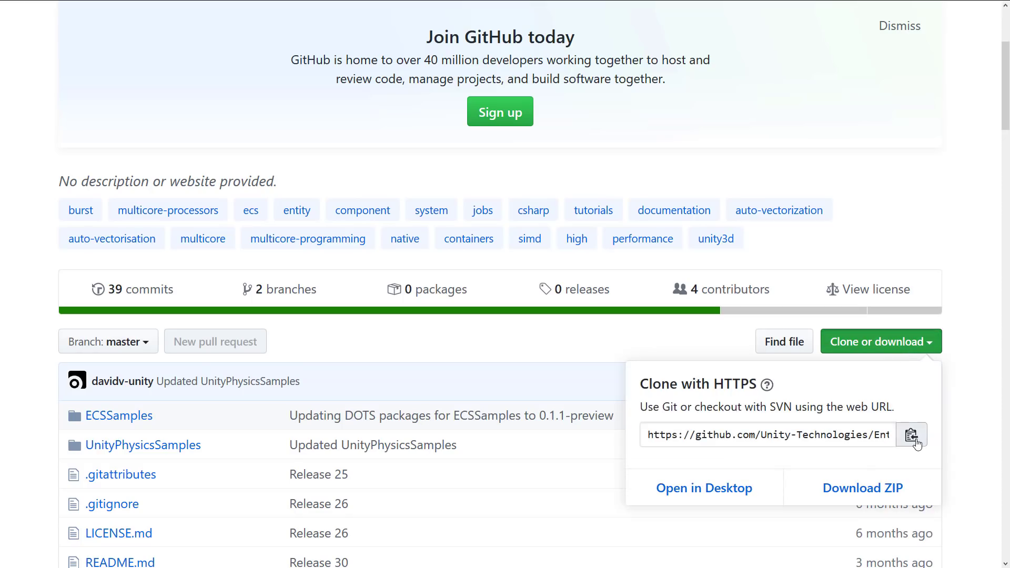
scroll(827, 400, up, 2)
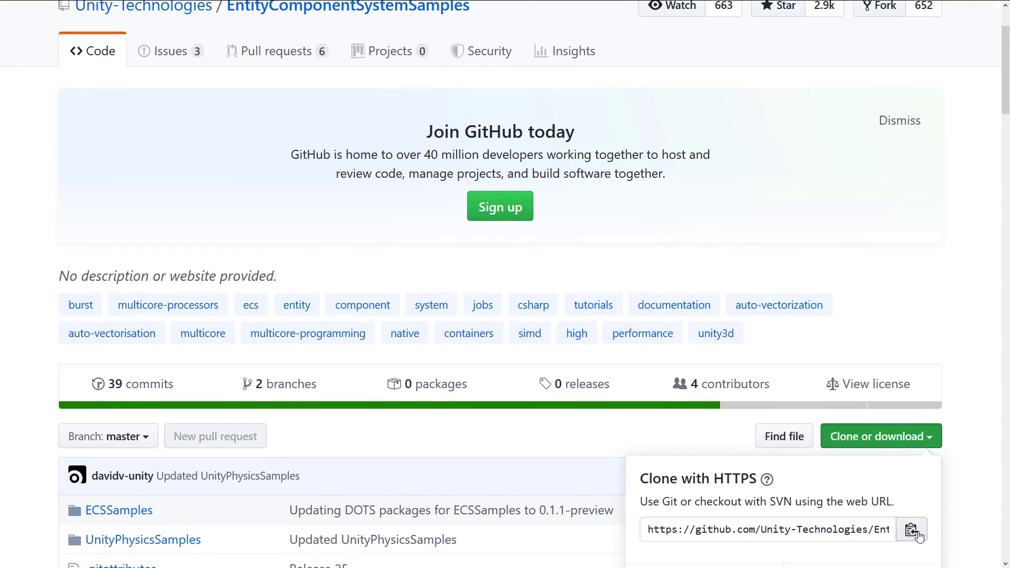
scroll(735, 388, up, 2)
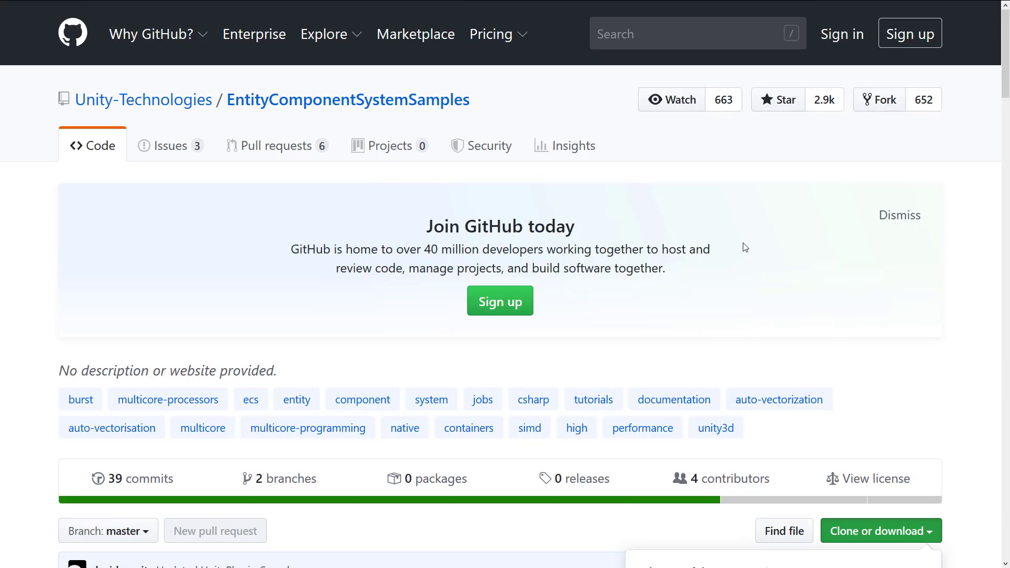
Open a Command Prompt and change to the \temp directory
key(super)
text(cmd)
key(Return)
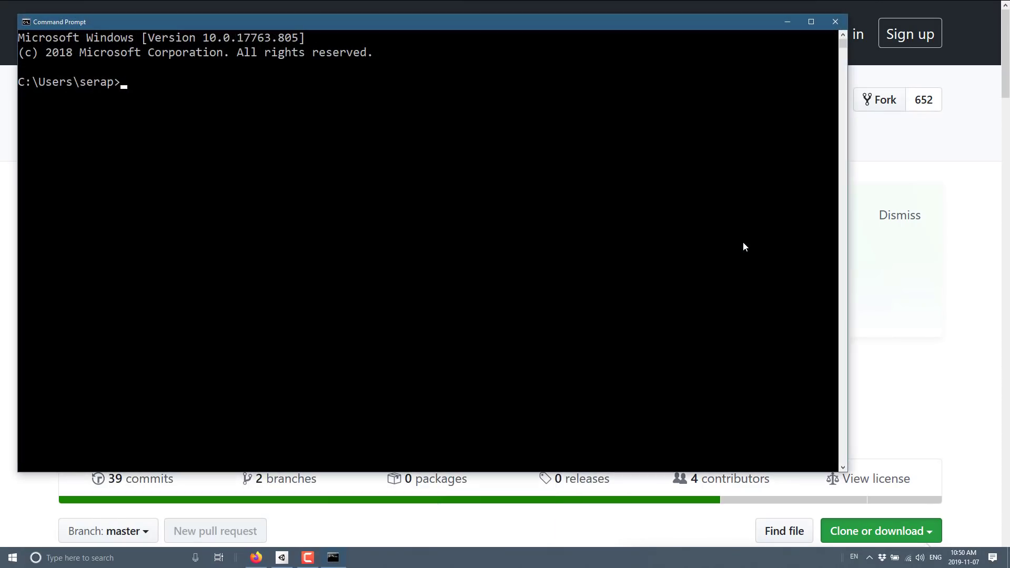
text(cd 	emp)
key(Return)
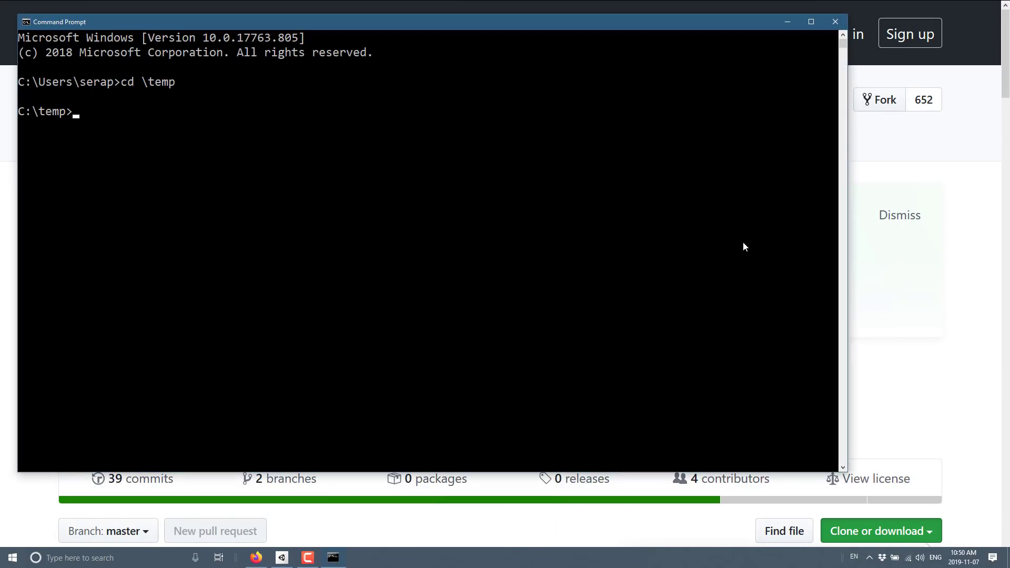
text(git clone )
text(--res)
text(cursive)
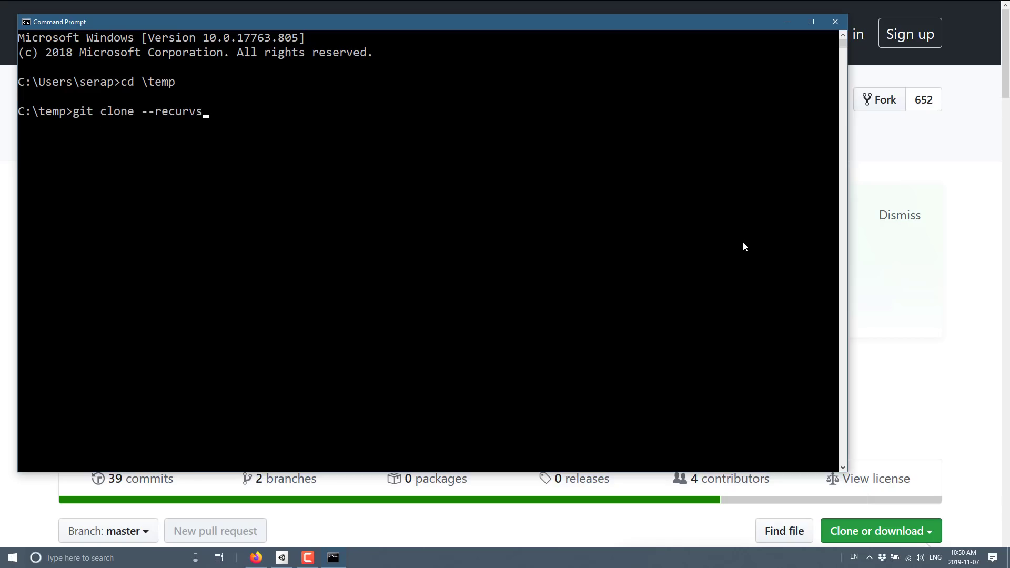
key(ctrl+v)
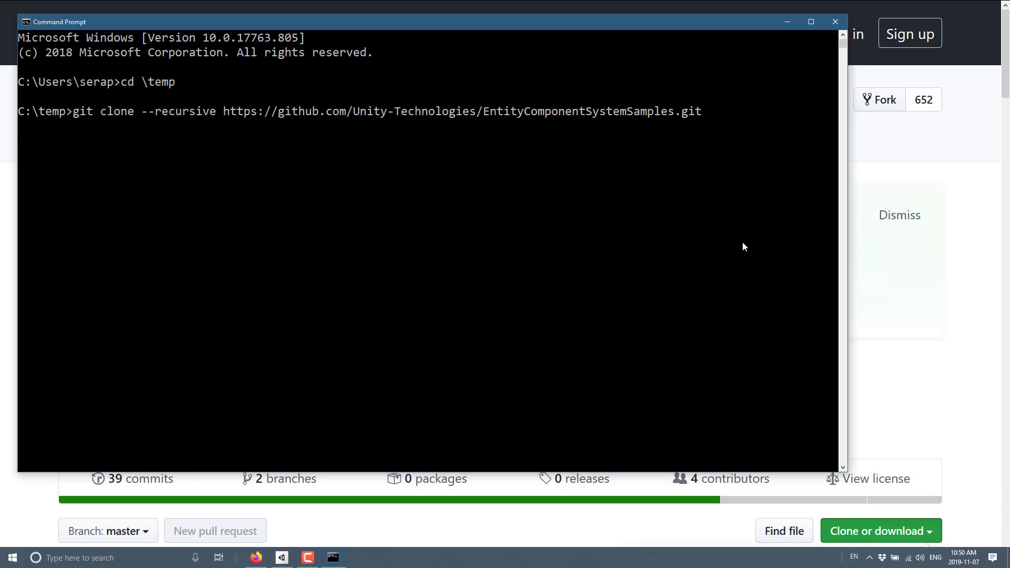
key(Return)
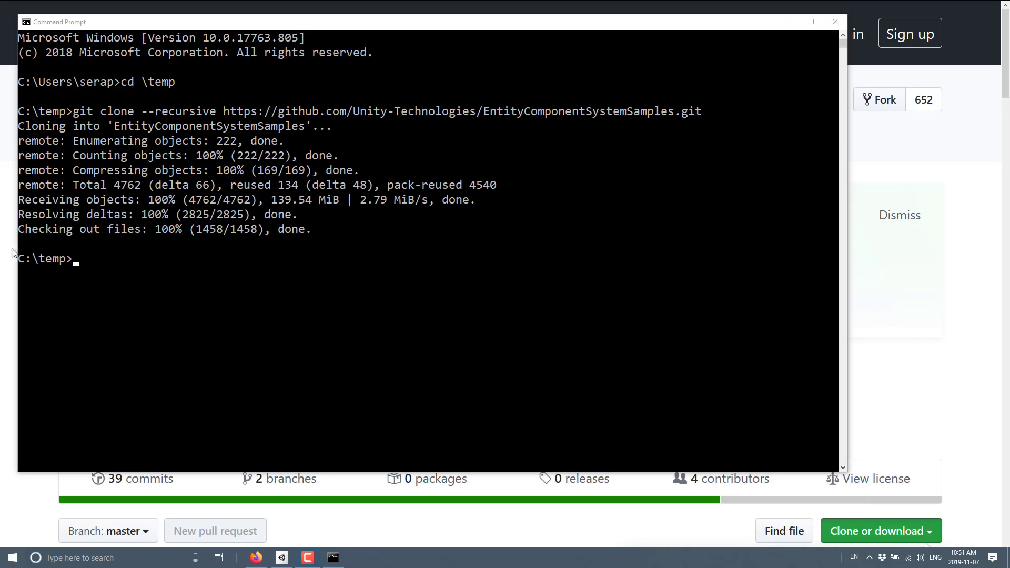
Switch to Unity Hub and add the UnityPhysicsSamples project from C:\temp\EntityComponentSystemSamples
click(284, 558)
click(660, 193)
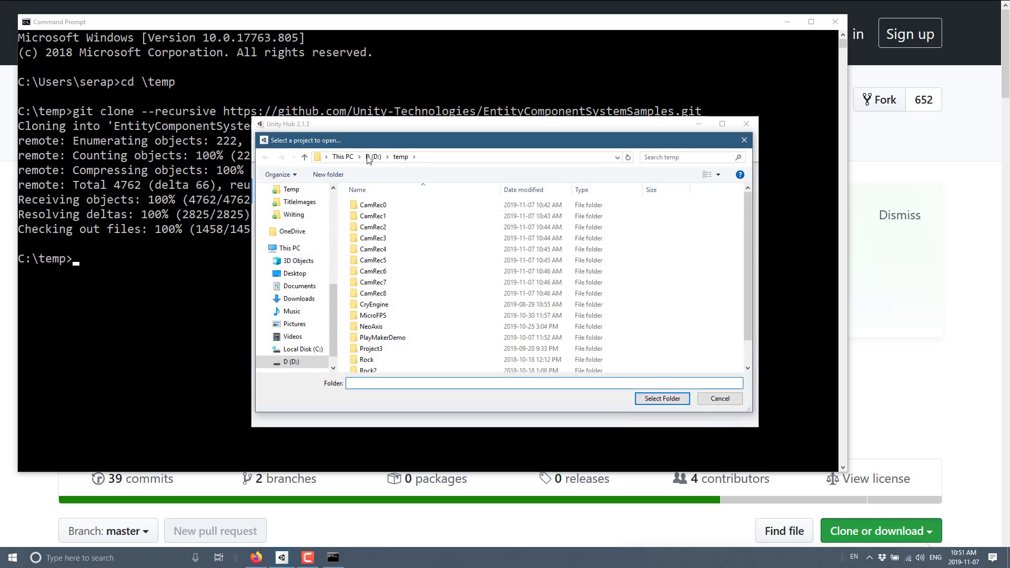
click(367, 158)
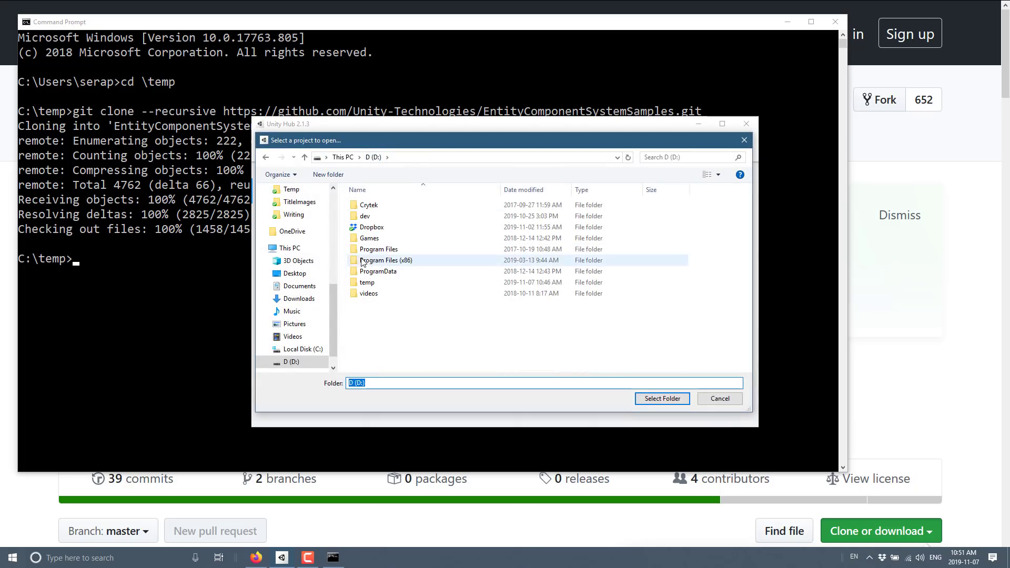
click(345, 157)
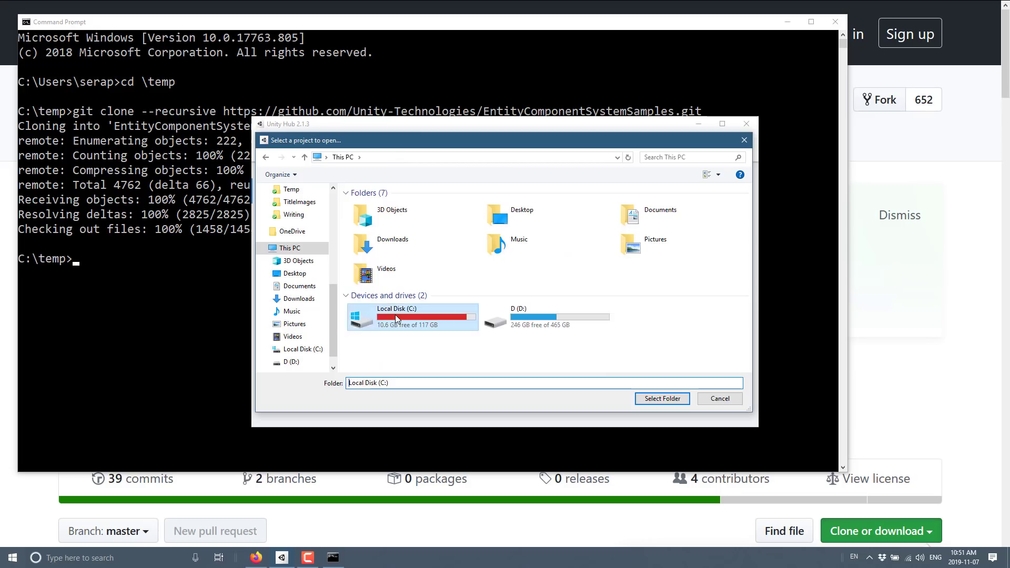
double_click(395, 314)
double_click(367, 283)
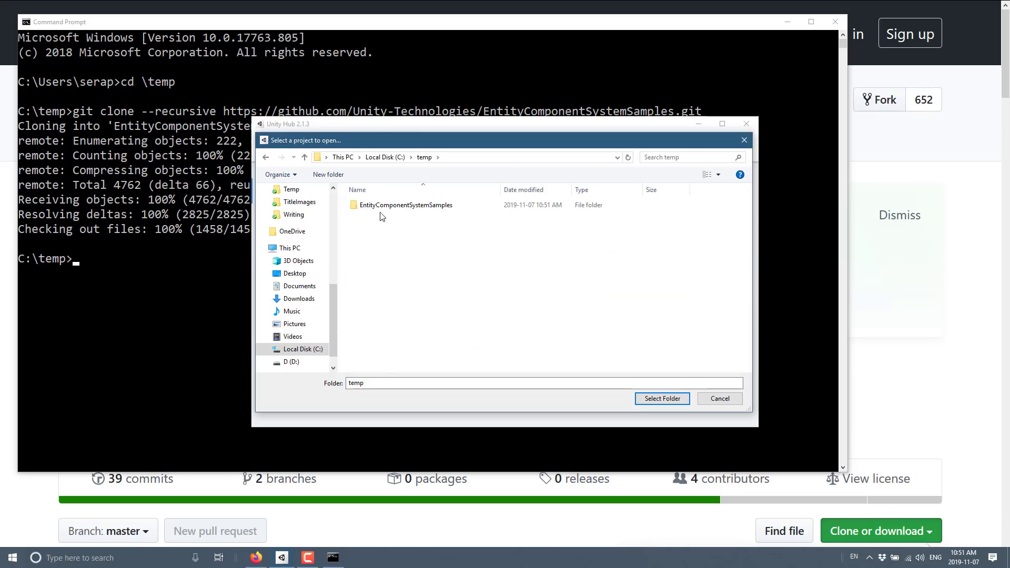
double_click(393, 205)
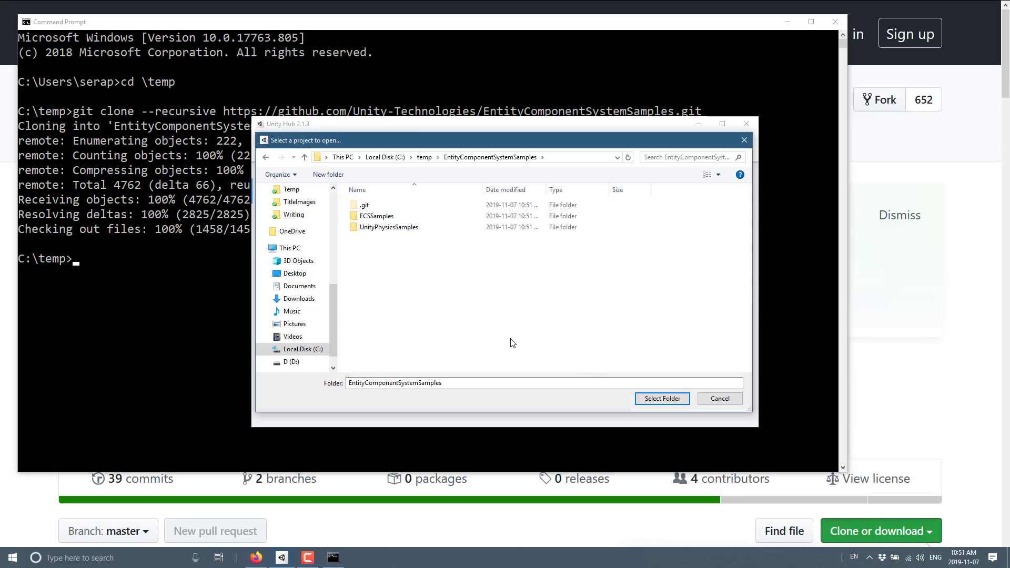
double_click(369, 228)
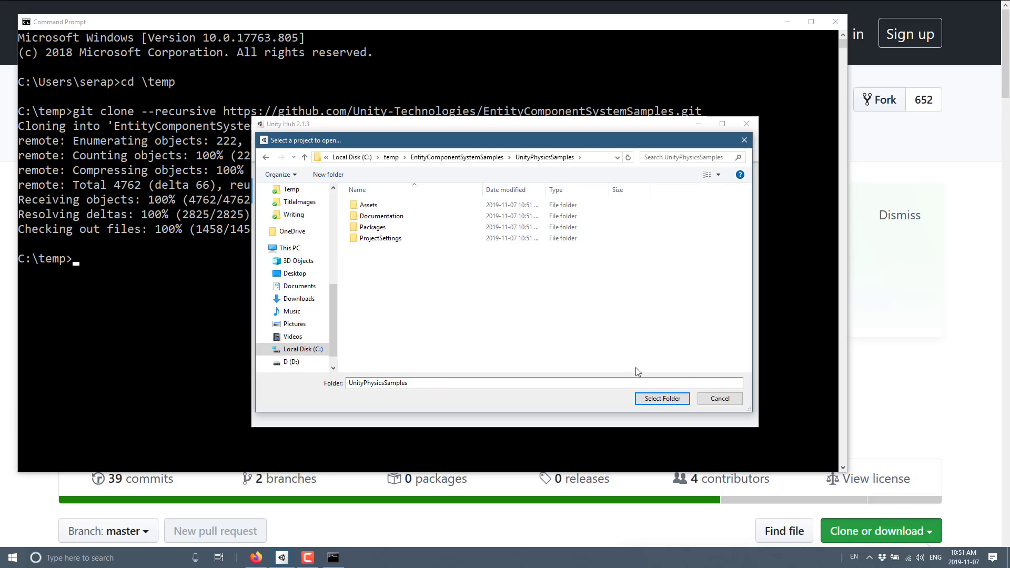
click(652, 399)
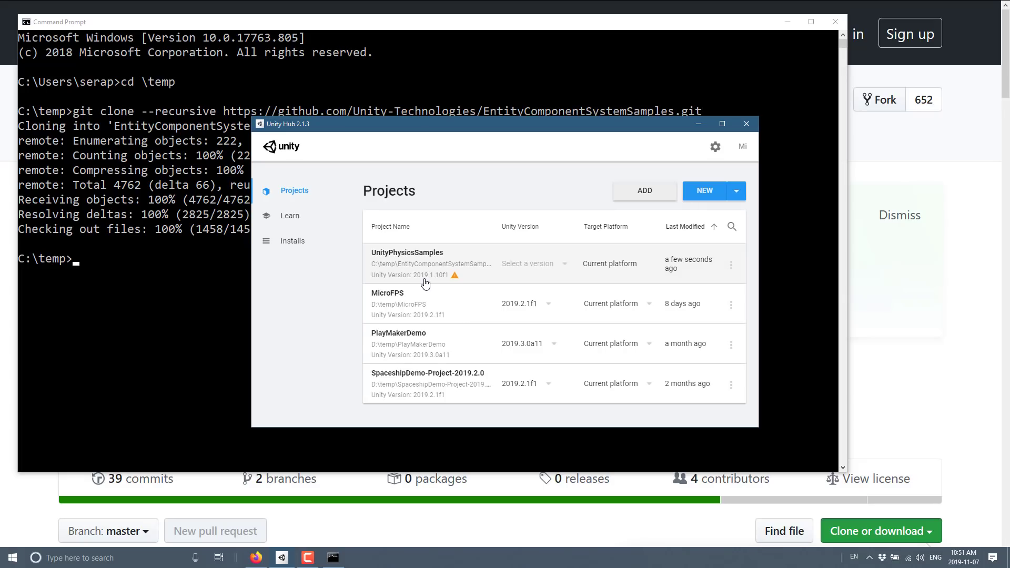
Set the UnityPhysicsSamples project's Unity version to 2019.2.1f1 and open it, accepting the project upgrade
click(561, 268)
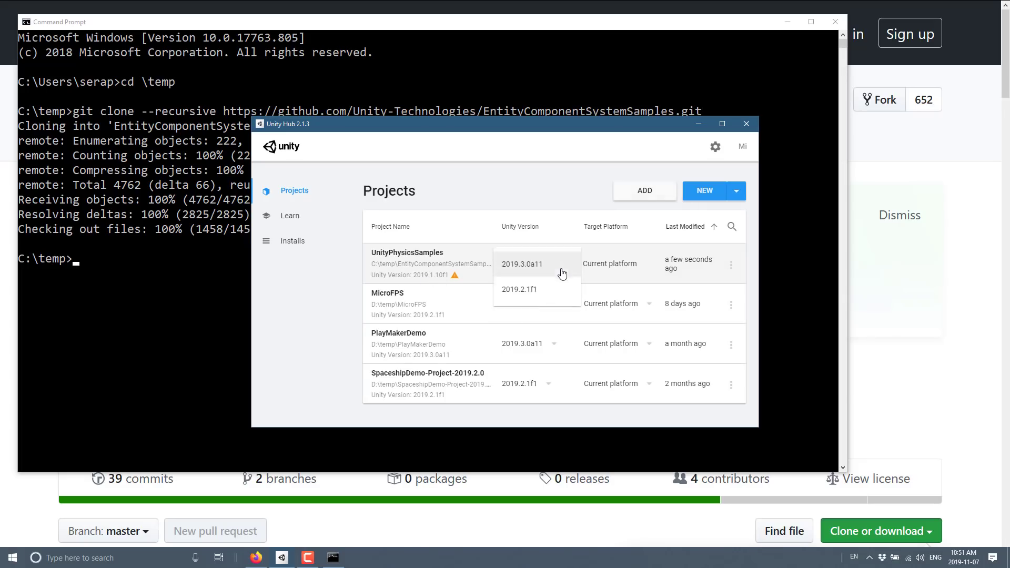
click(515, 294)
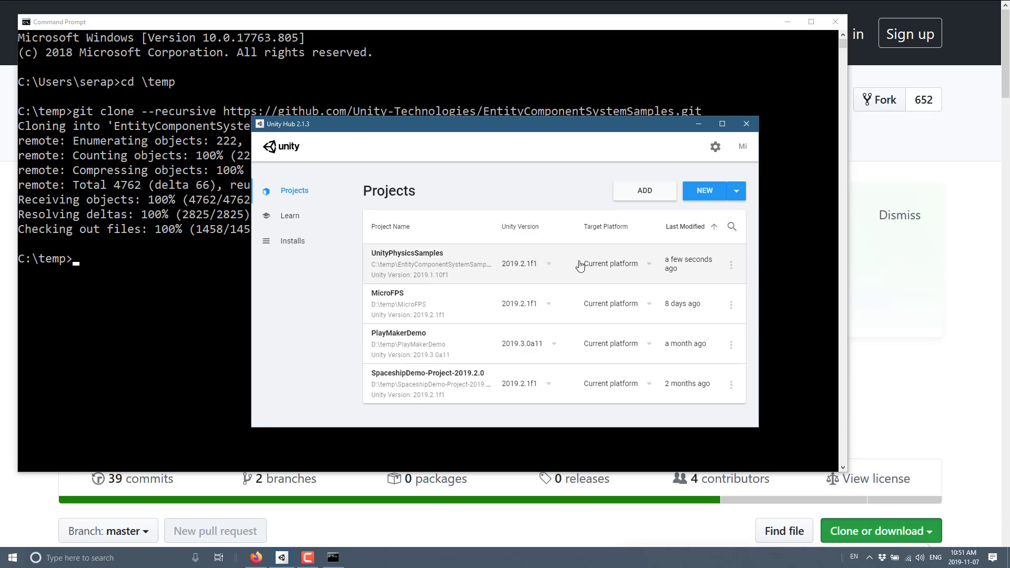
click(406, 255)
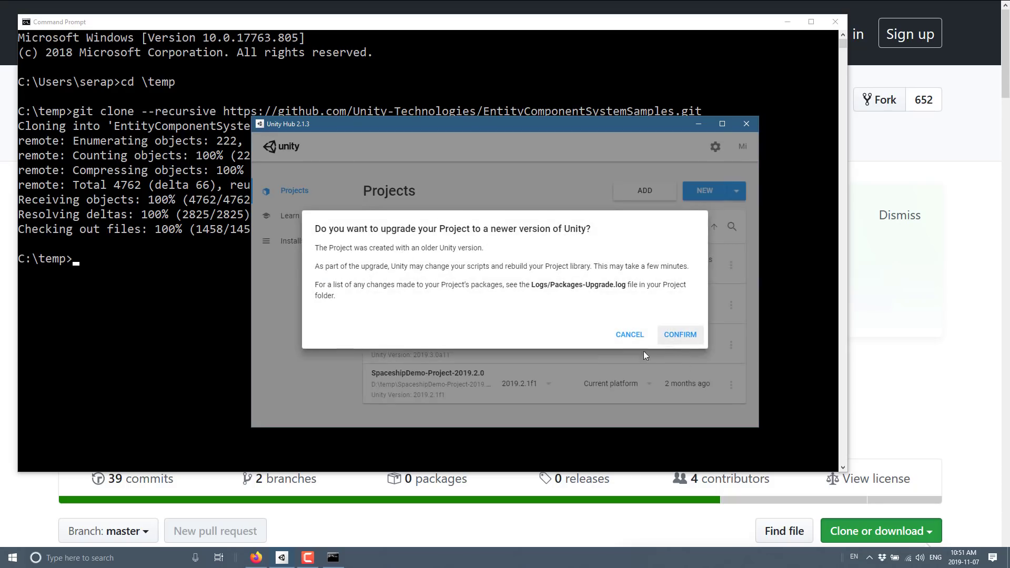
click(680, 335)
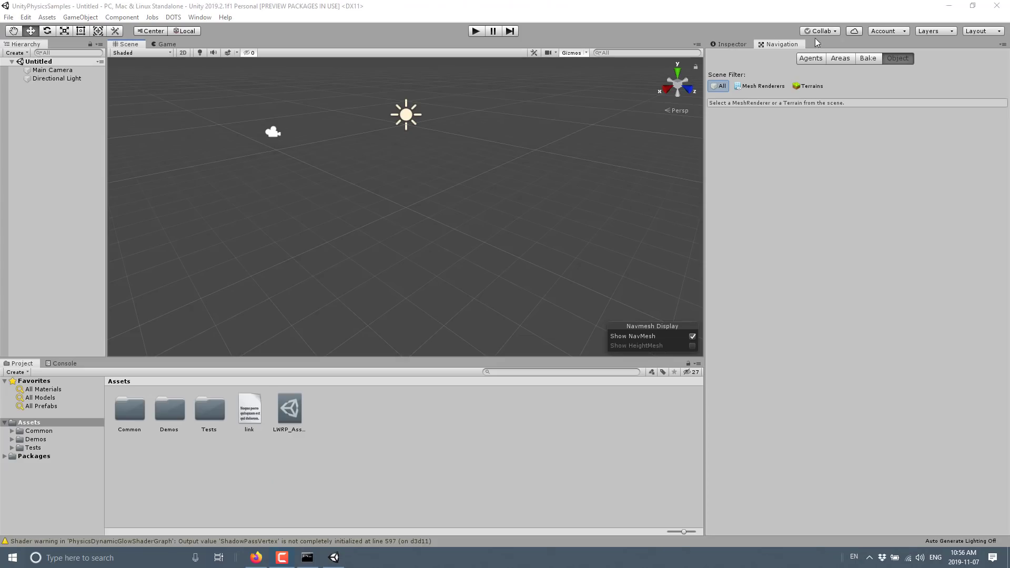
Open the 1. Hello World scene from Assets/Demos/1. Hello World and run it in play mode
click(665, 6)
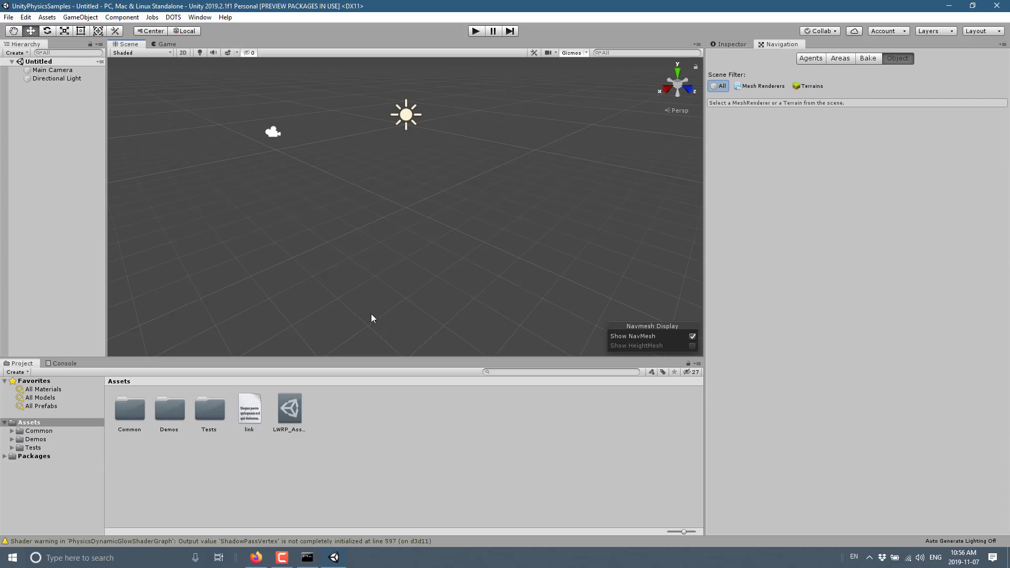
double_click(166, 411)
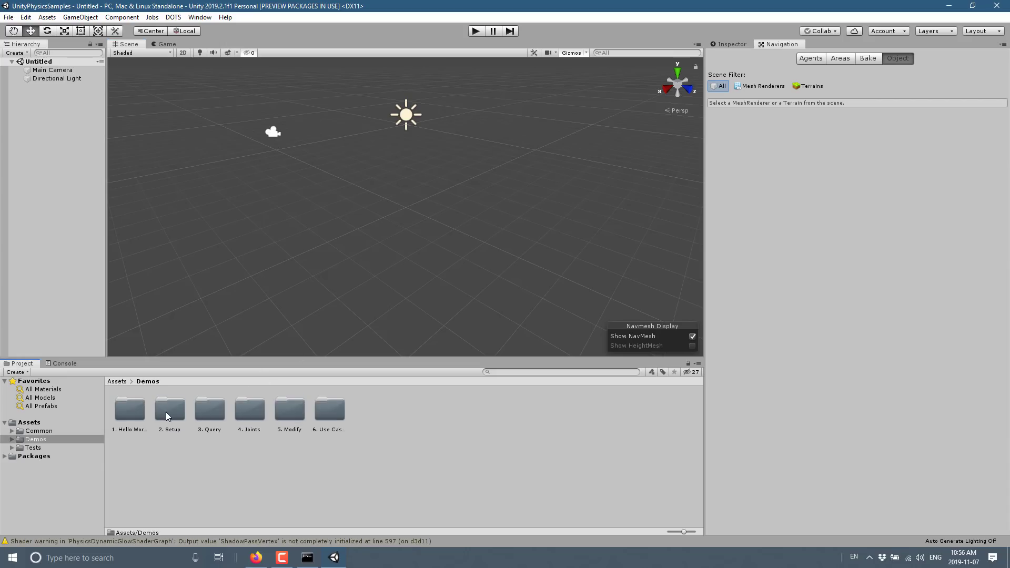
double_click(115, 415)
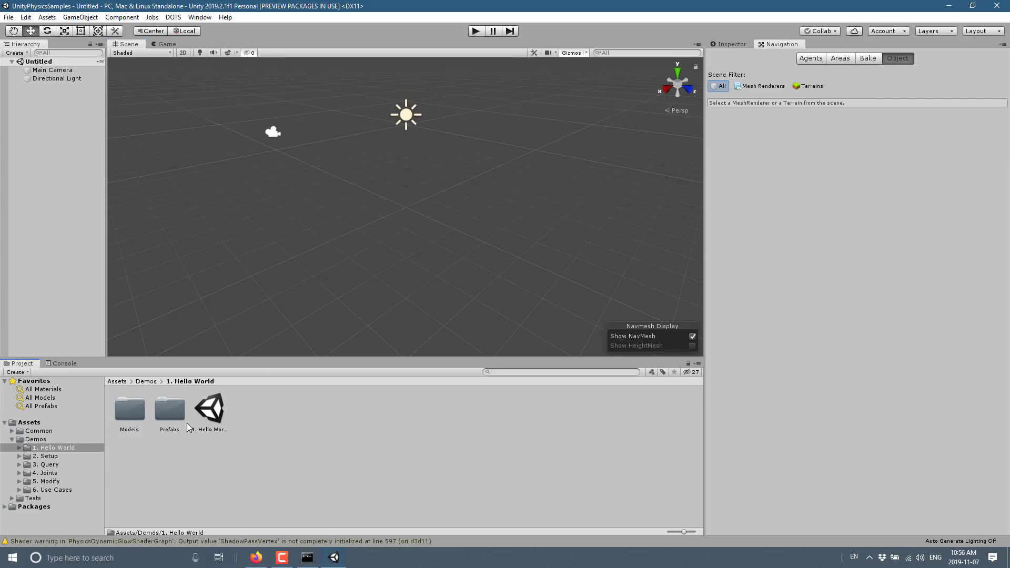
double_click(217, 412)
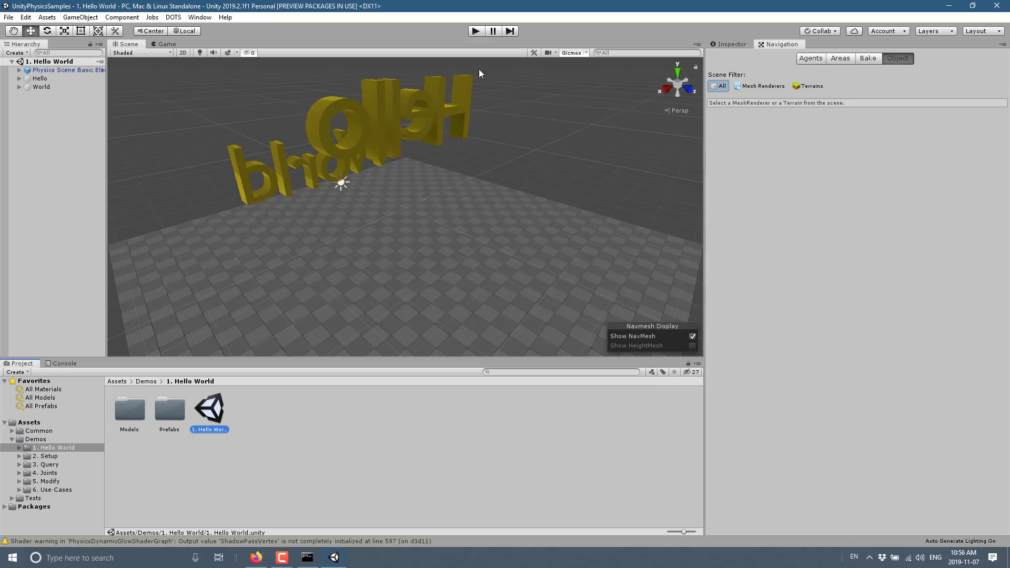
click(477, 30)
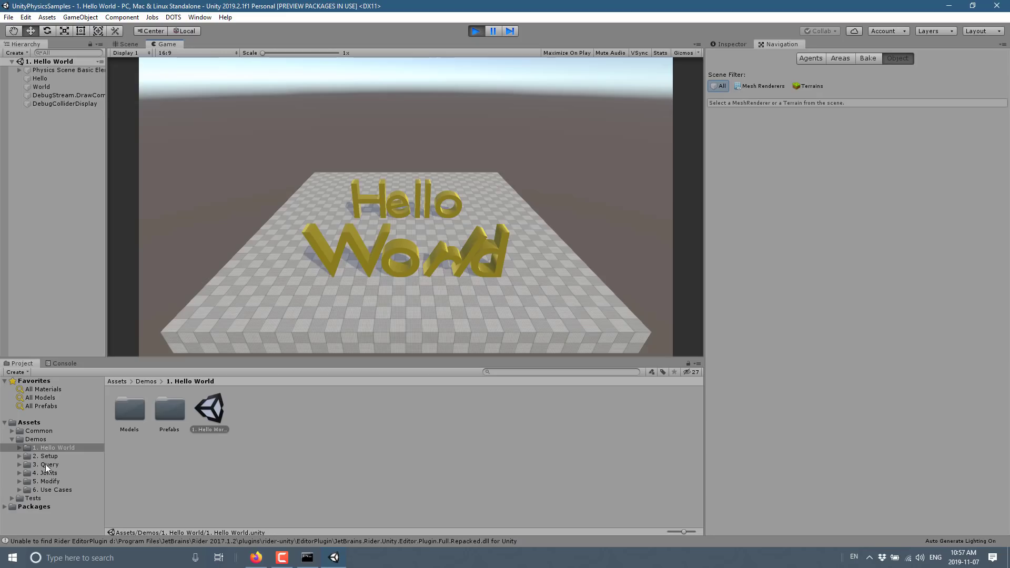
Stop the Hello World run, open the Pyramids scene from Assets/Tests/Pyramids and run it in play mode
click(32, 497)
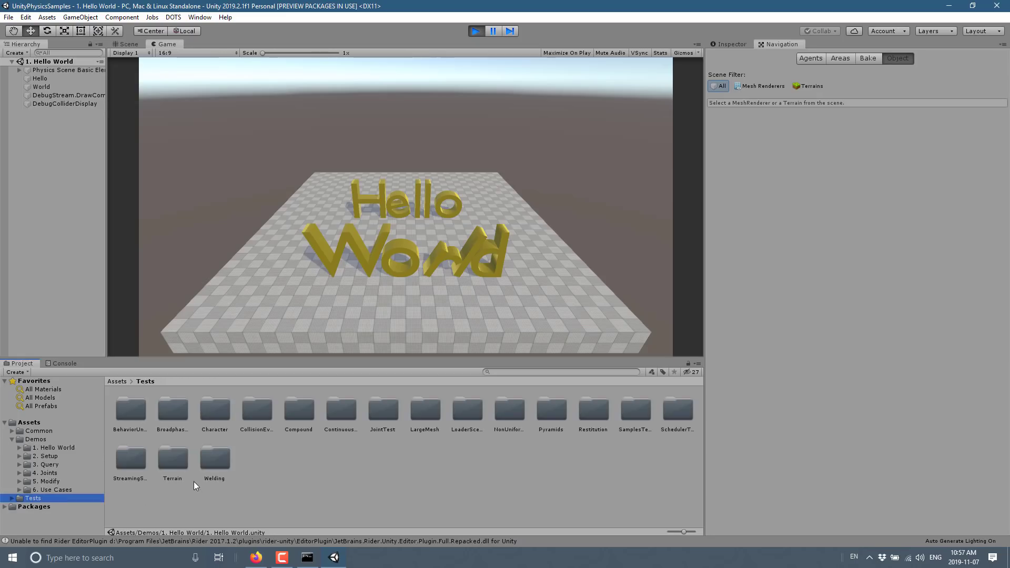
double_click(557, 407)
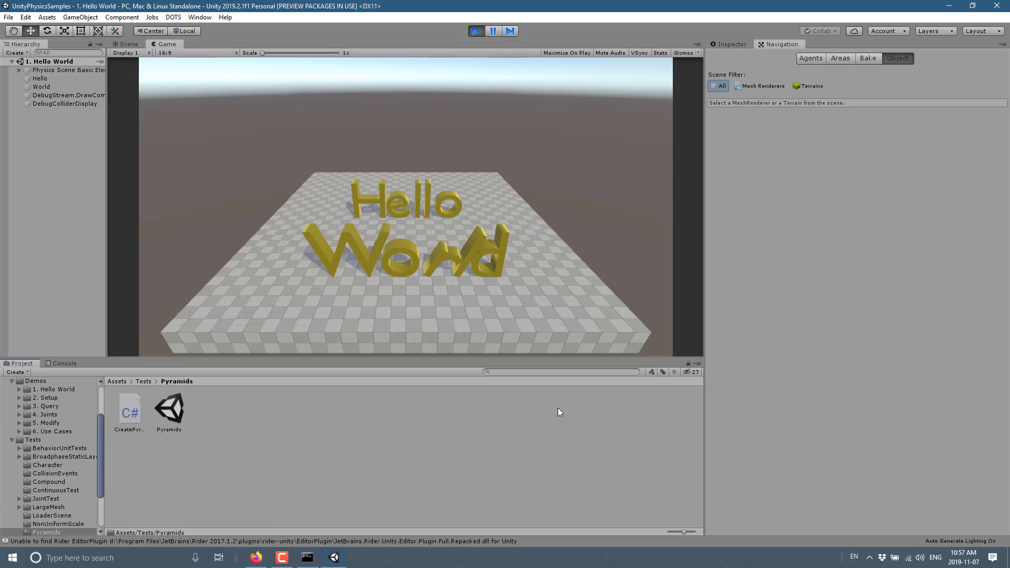
double_click(179, 402)
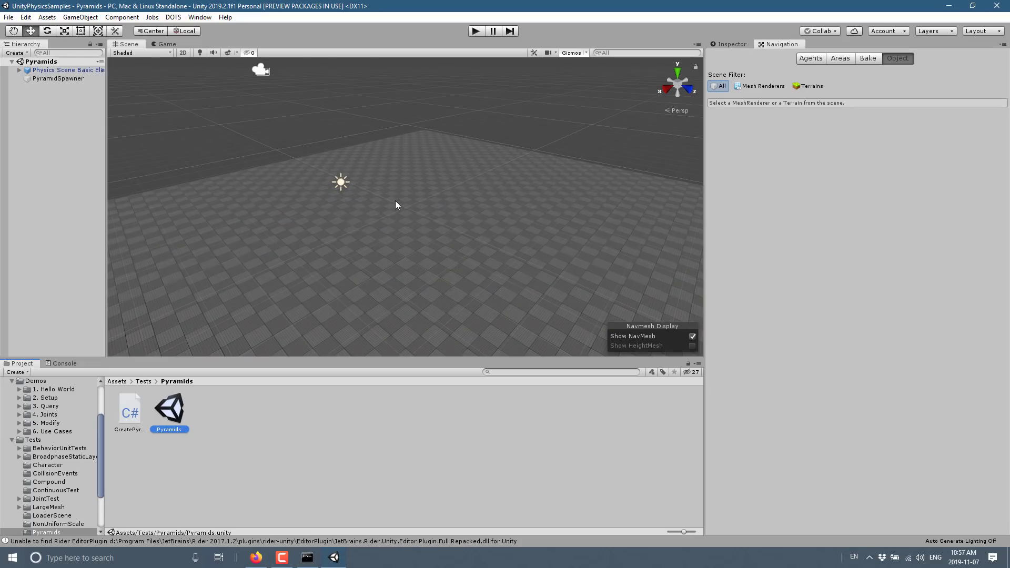
click(476, 31)
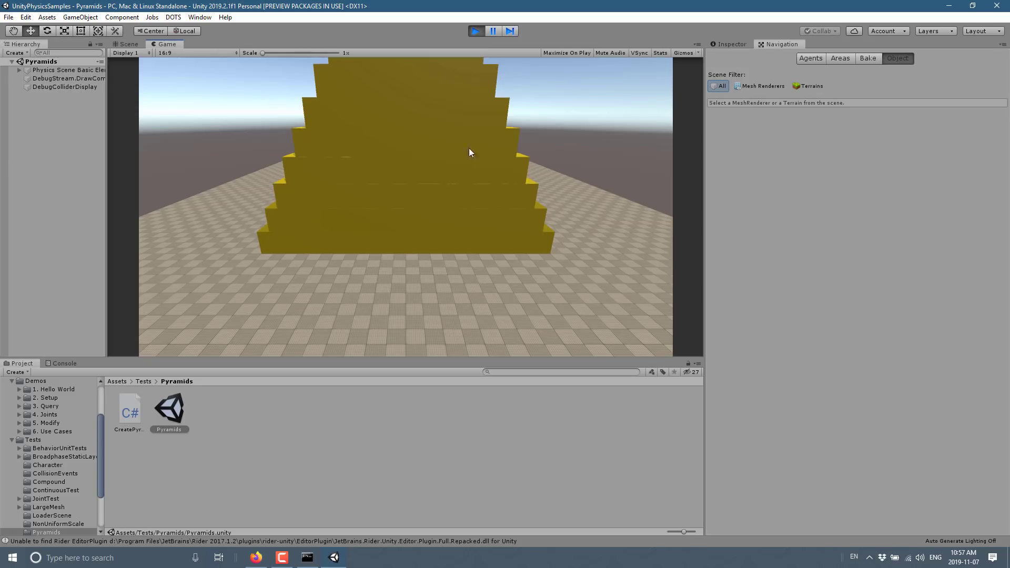
Test the pyramid physics by flinging cubes from the pile in the running simulation, and stop play mode
scroll(606, 208, down, 5)
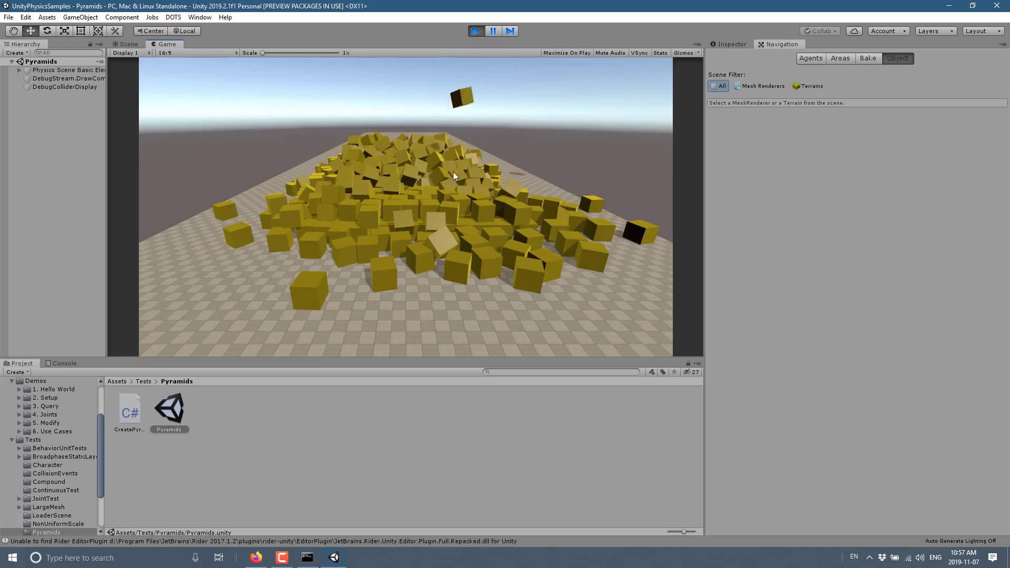
drag(452, 171, 499, 116)
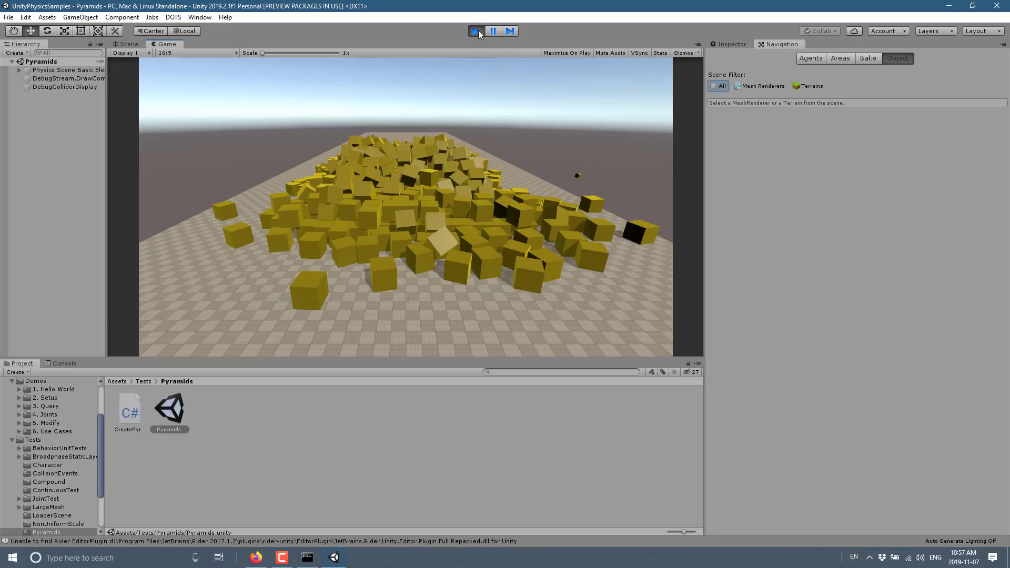
drag(443, 153, 448, 144)
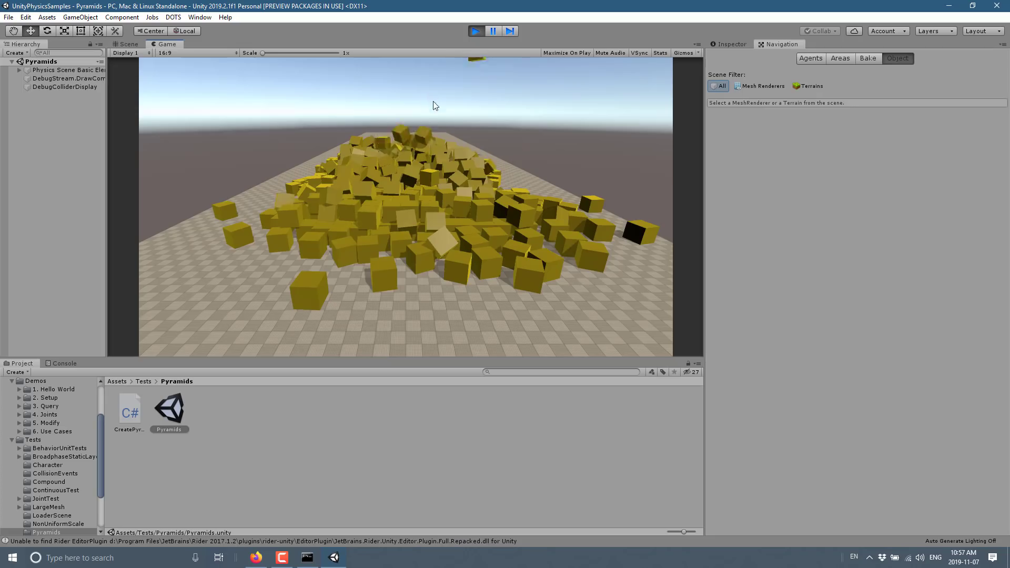
click(477, 31)
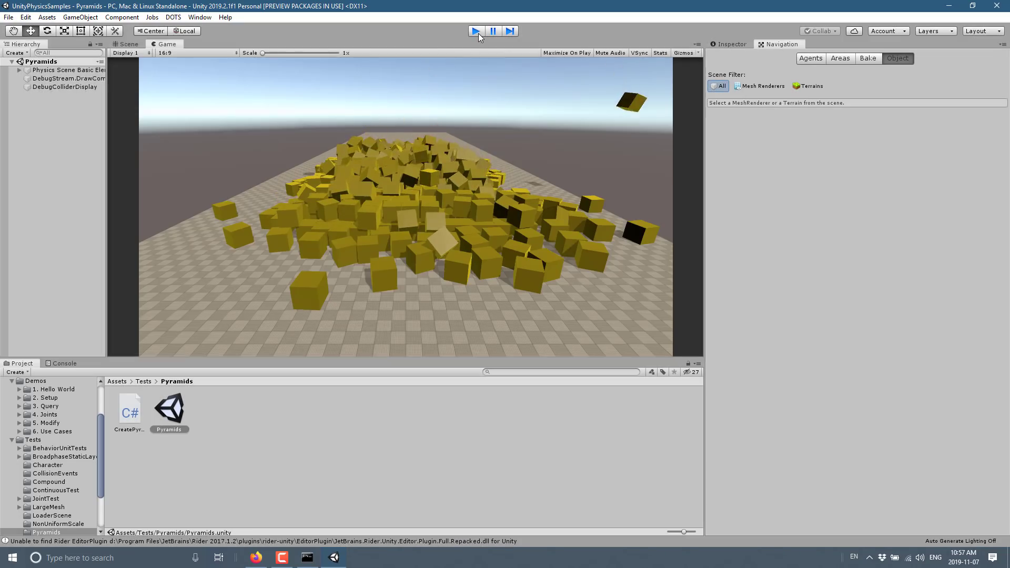
Set the Simulation Type of the Physics Settings object under Physics Scene Basic Elements to Havok Physics
click(56, 71)
click(19, 70)
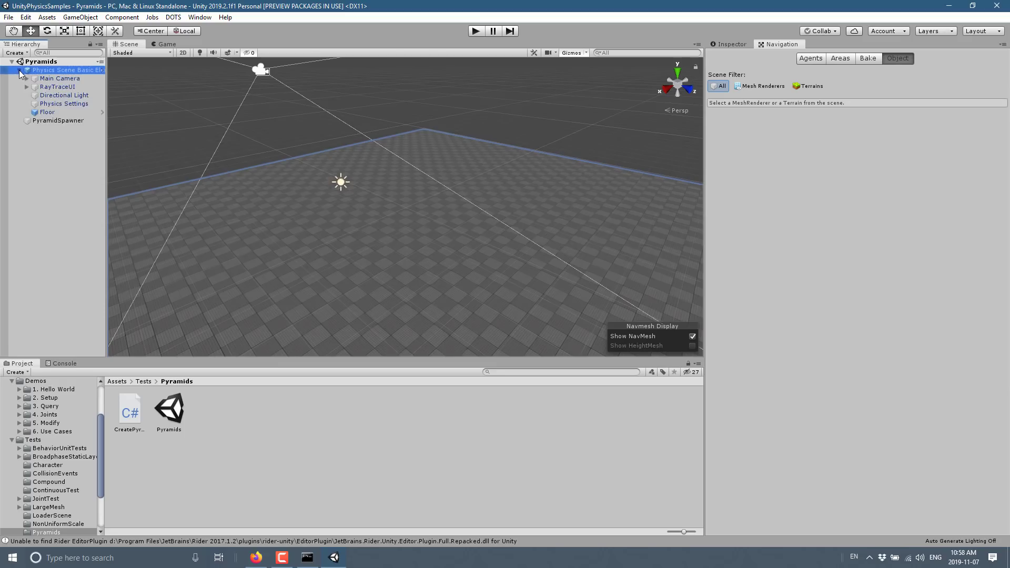
click(56, 104)
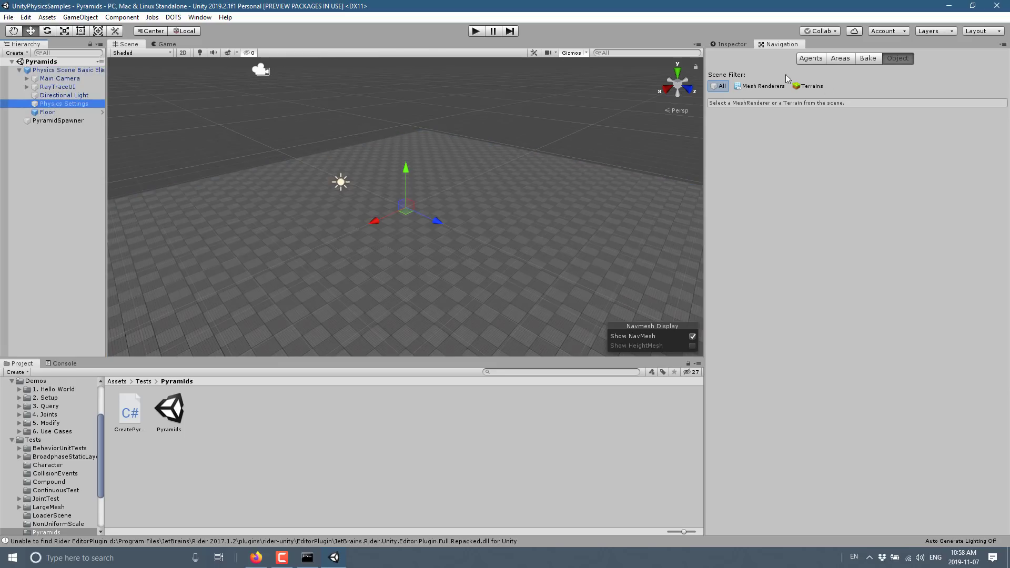
click(733, 44)
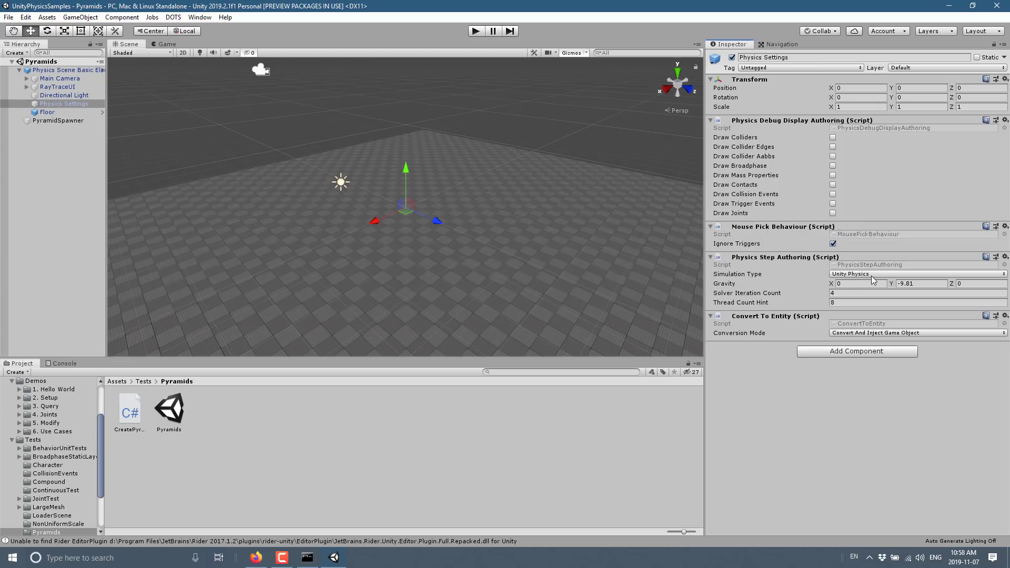
click(858, 275)
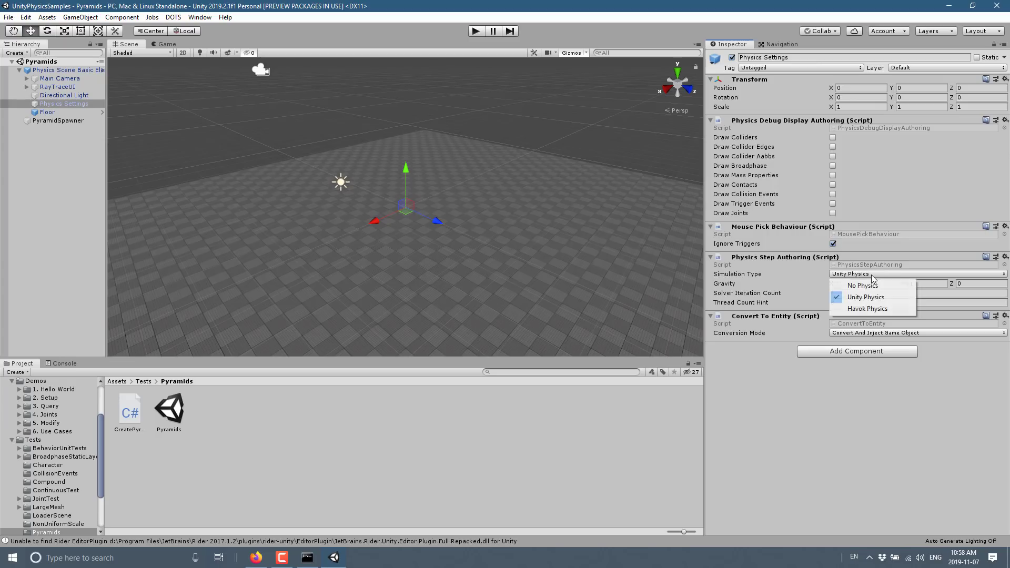
click(858, 309)
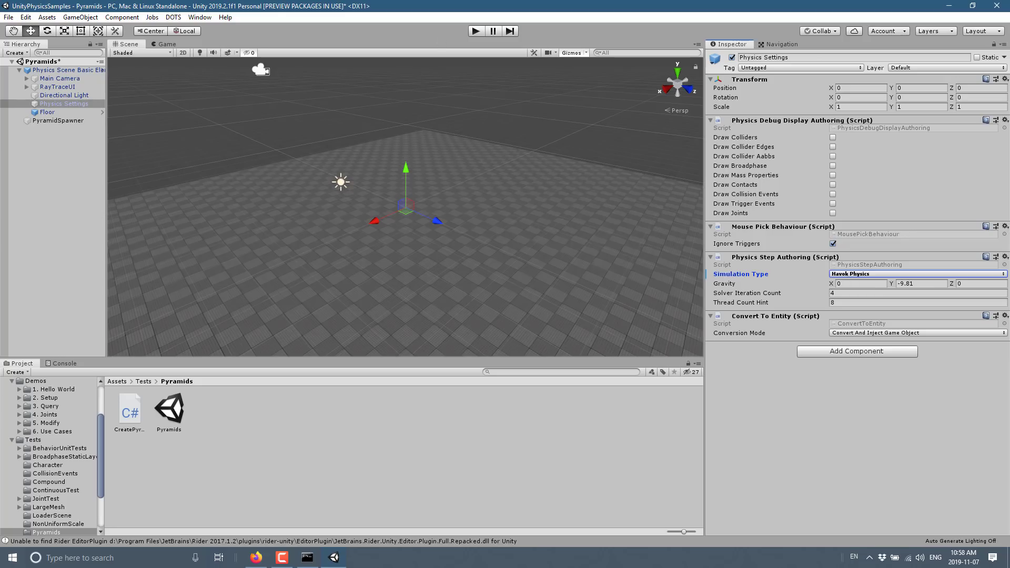
Install the Havok Physics preview 0.1.1 package through the Package Manager and close the package window
click(205, 18)
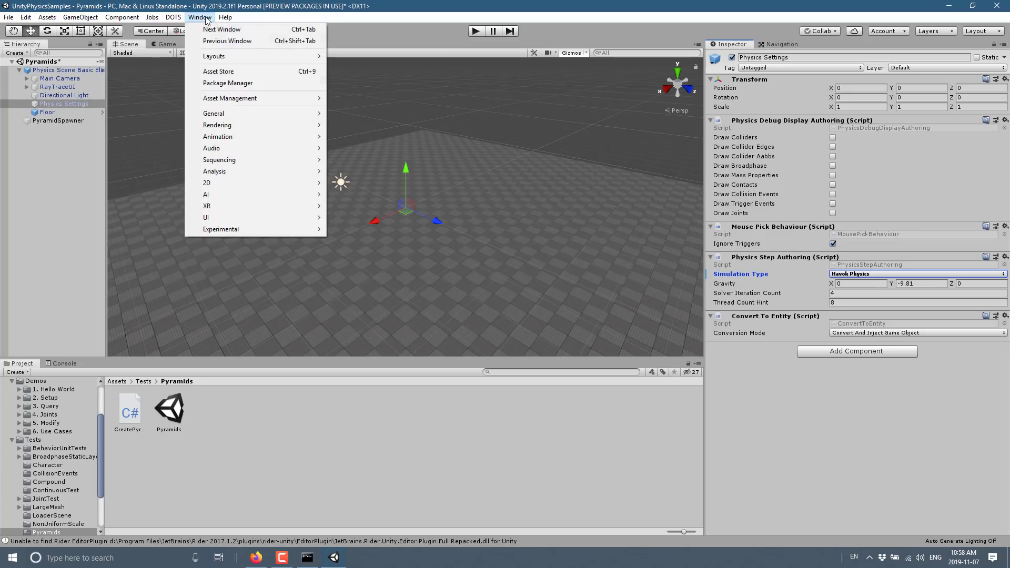
click(225, 83)
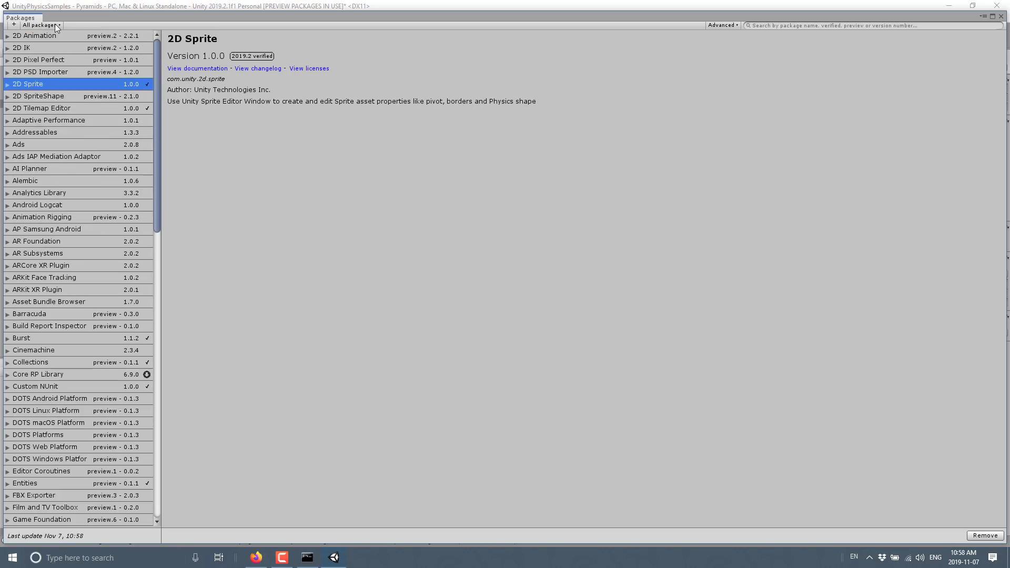
click(736, 24)
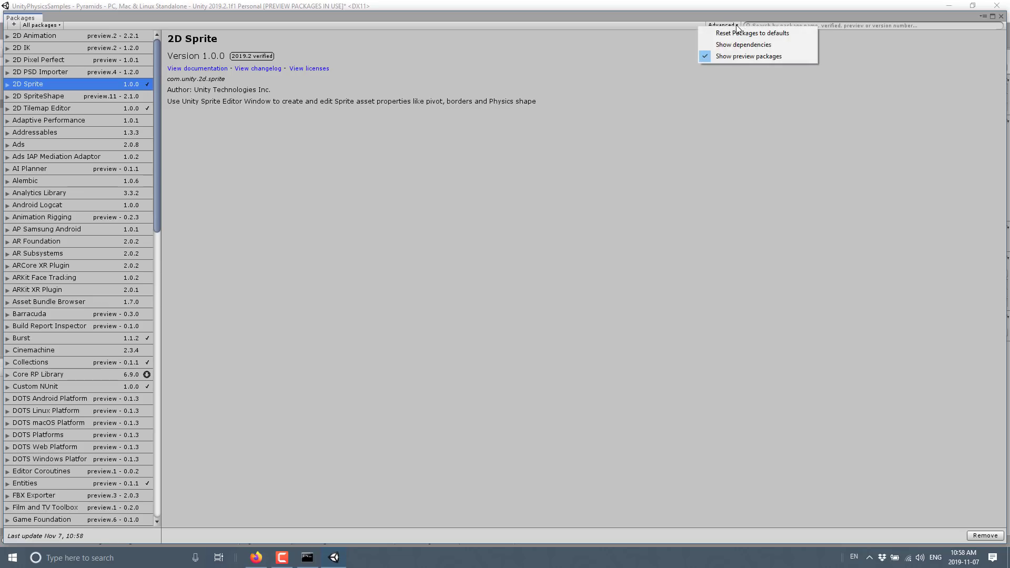
click(159, 225)
scroll(156, 254, down, 1)
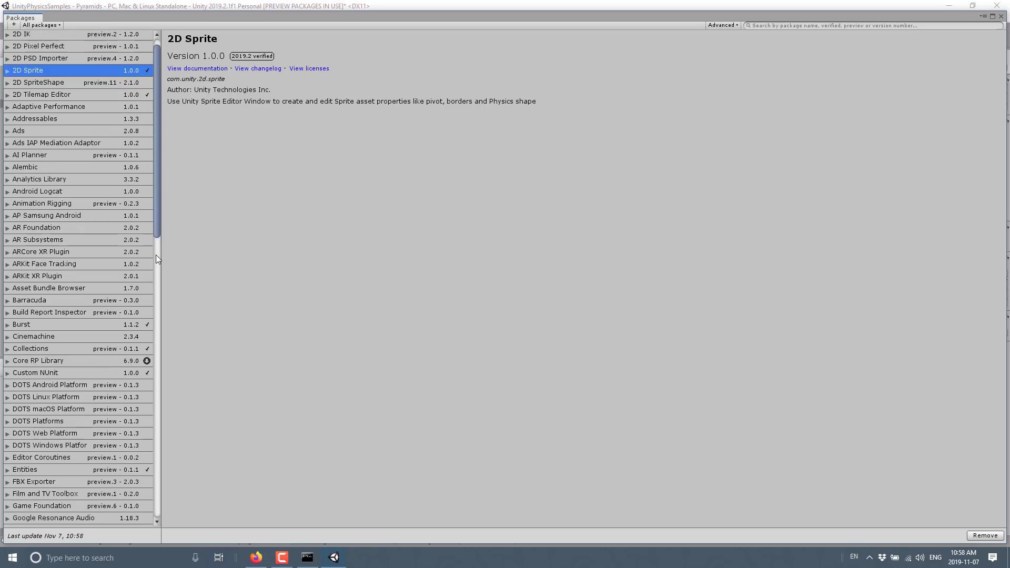
scroll(156, 258, down, 4)
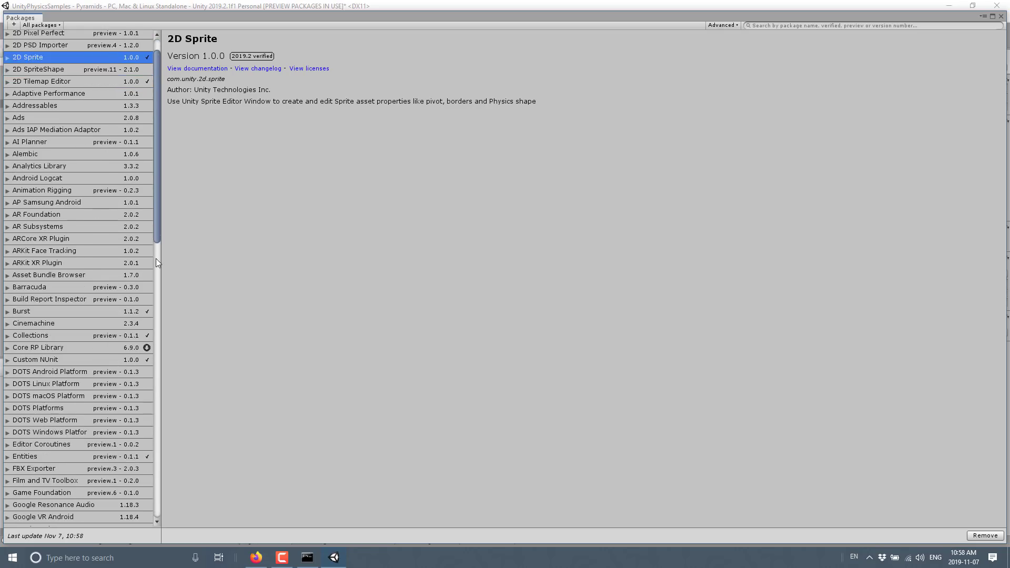
scroll(157, 247, down, 10)
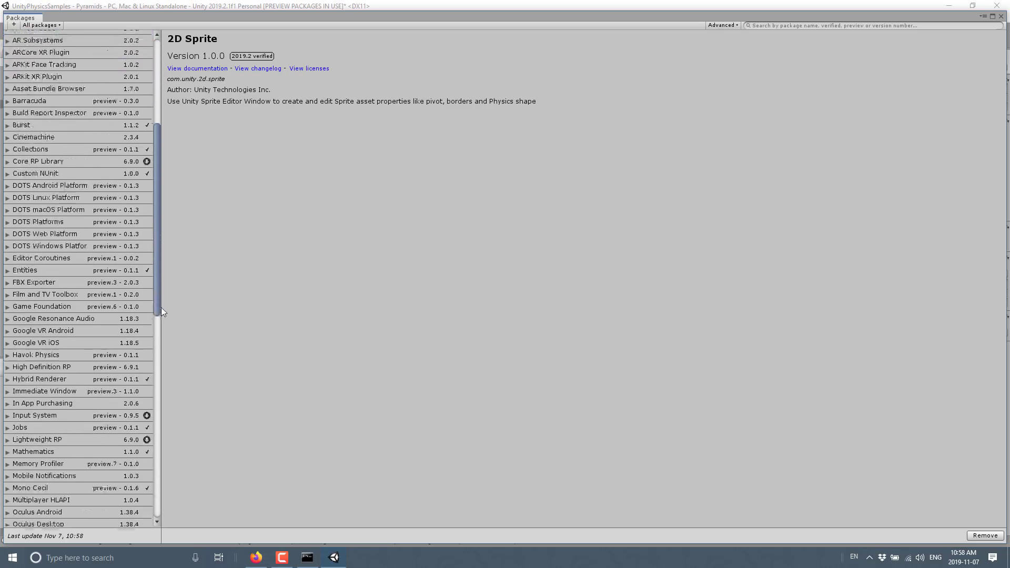
click(42, 334)
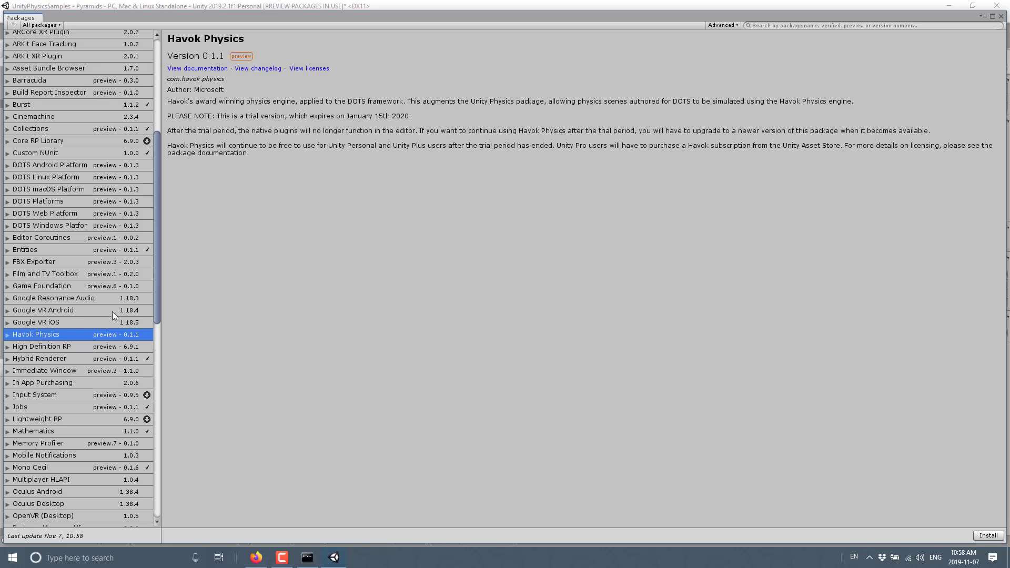
click(976, 535)
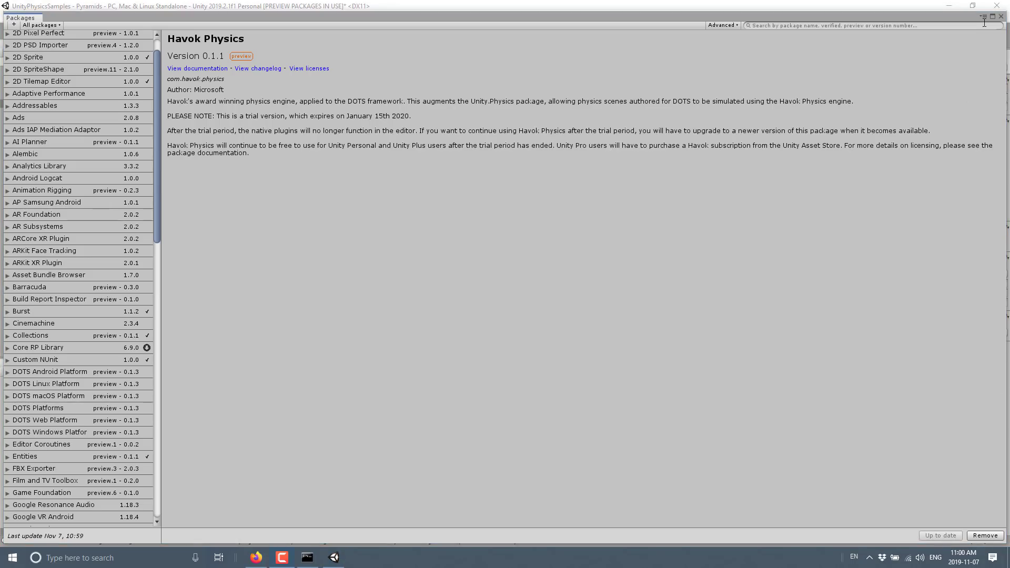
click(1000, 17)
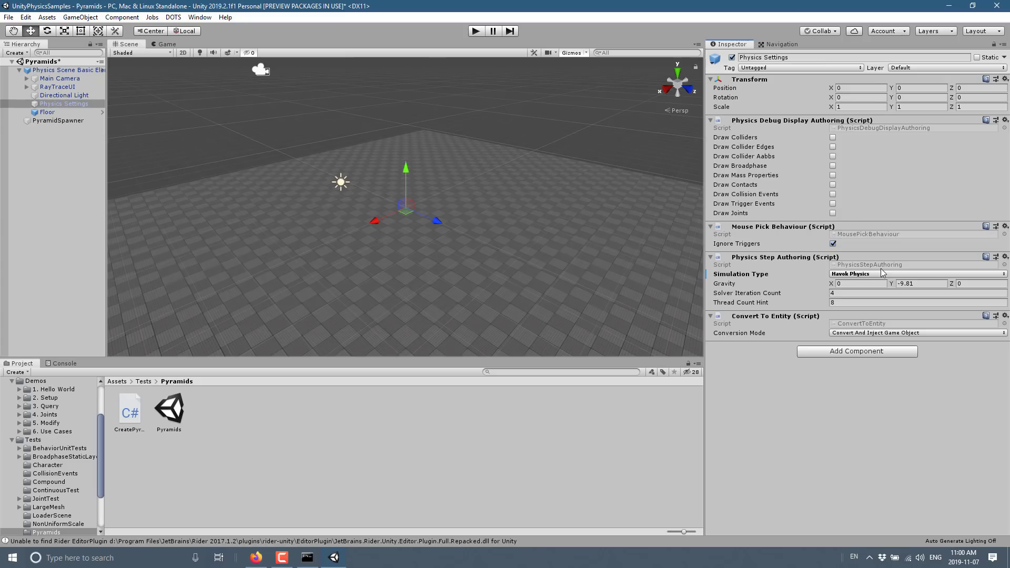
Run the Pyramids scene with Havok Physics, dismiss the trial notice, fling a cube out of the pyramid and stop play mode
click(477, 32)
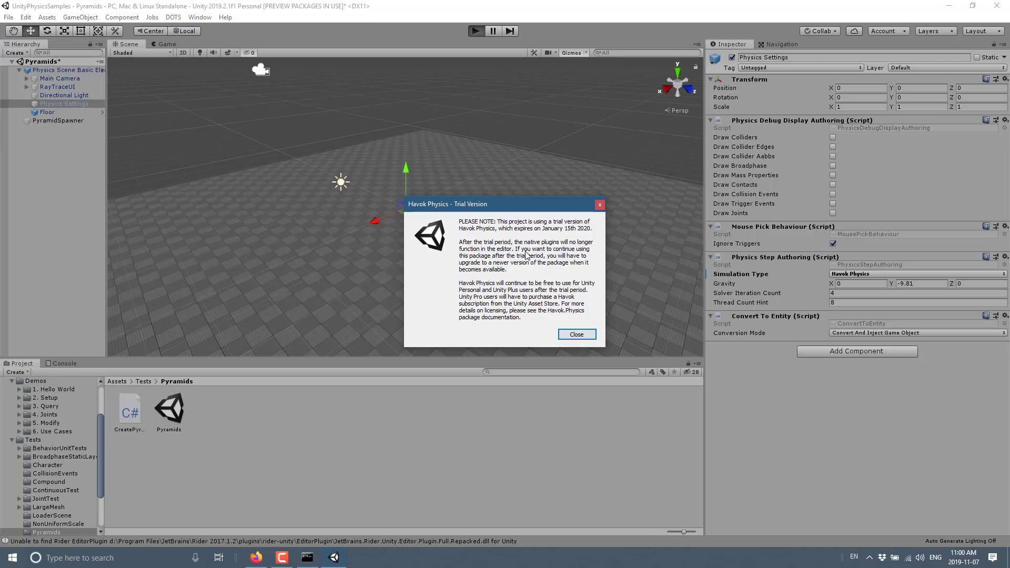
click(573, 335)
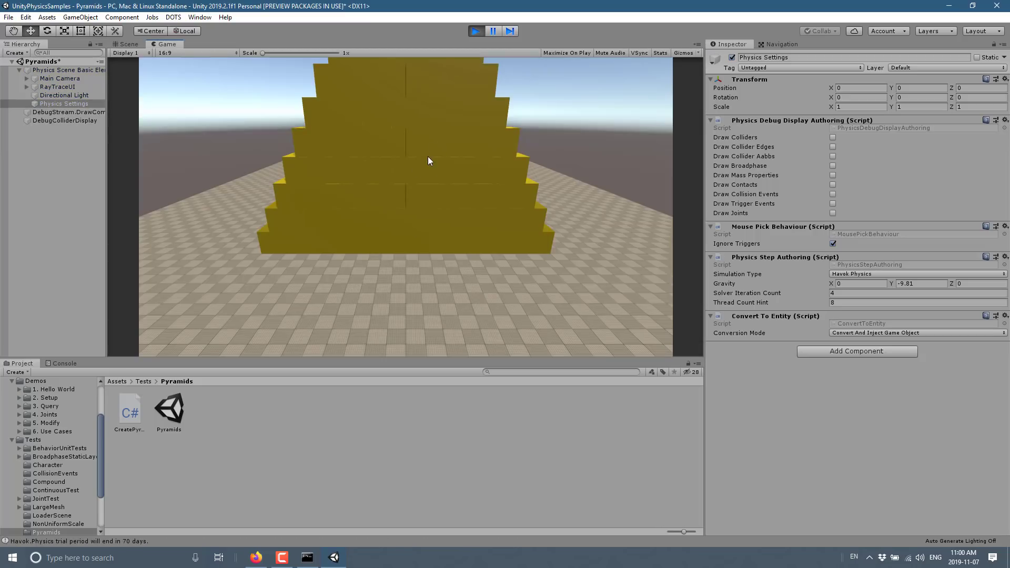
drag(427, 157, 393, 107)
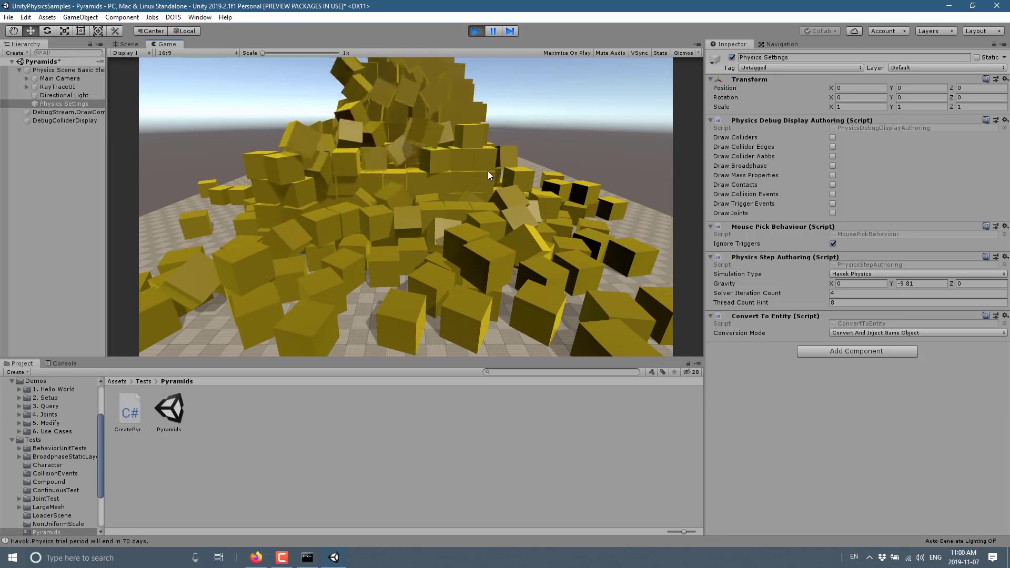
click(475, 31)
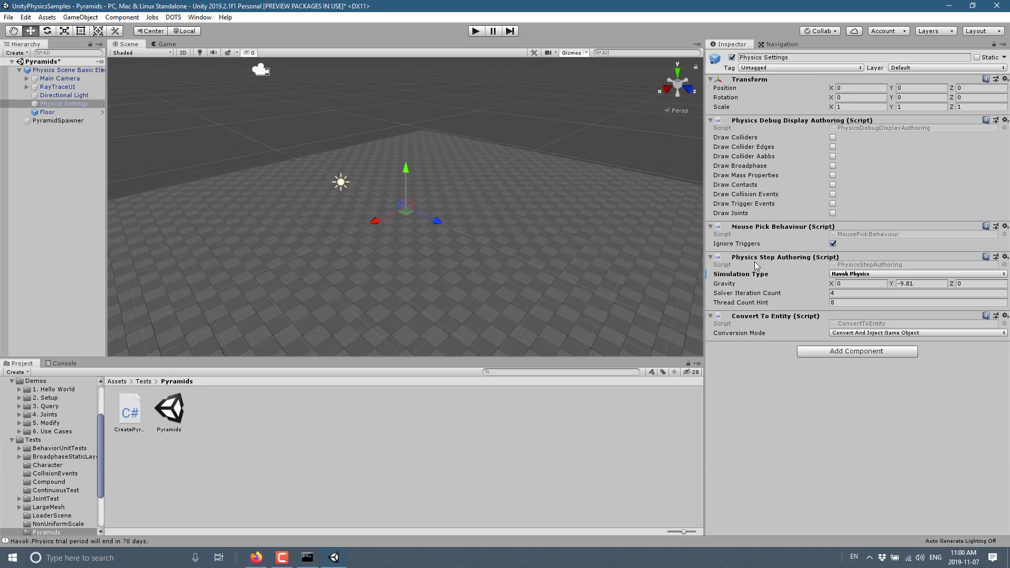
click(876, 274)
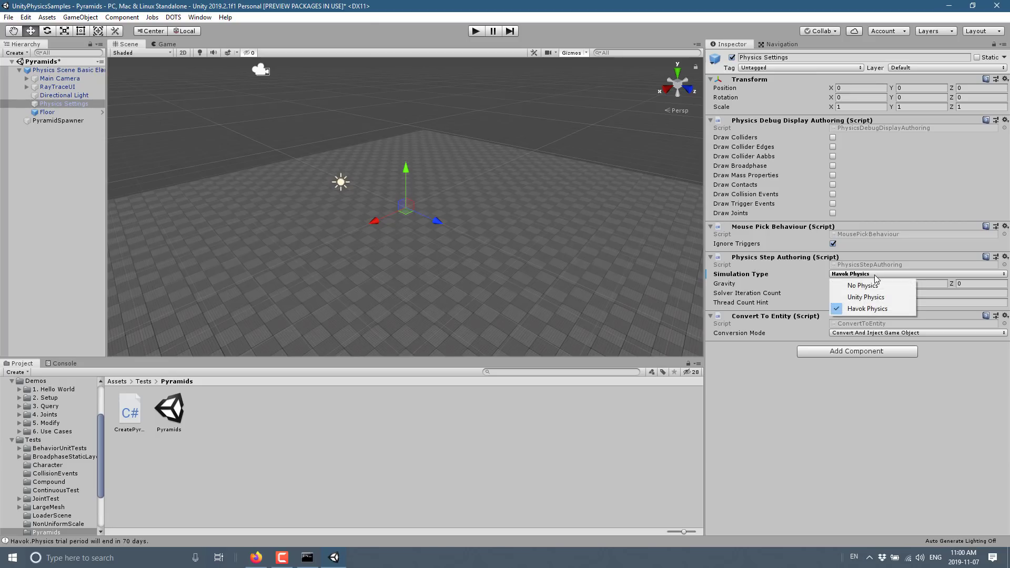
click(849, 427)
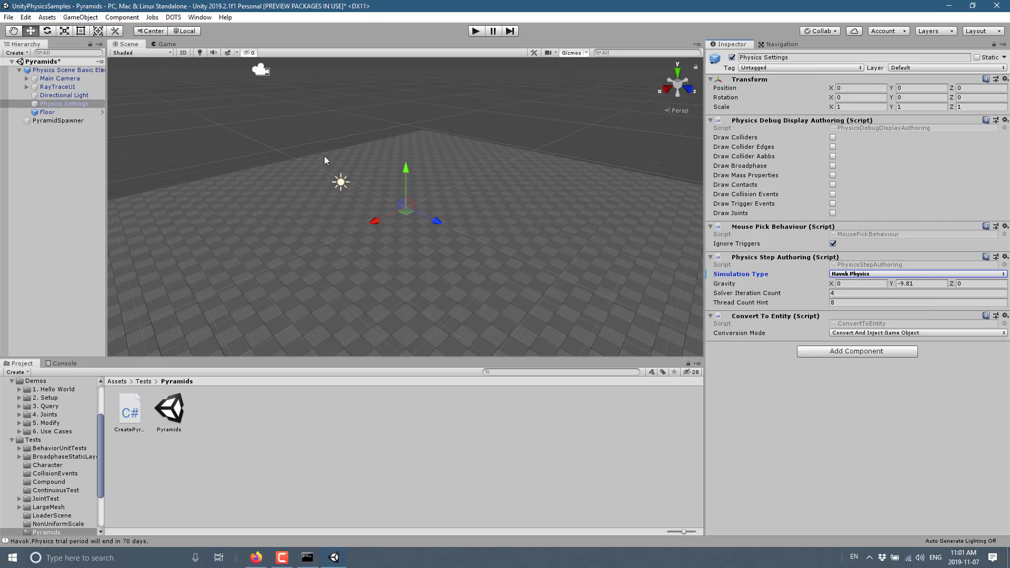
Launch the Havok Visual Debugger, allow it through the Windows firewall and dismiss its Notices and What's New dialogs
click(203, 20)
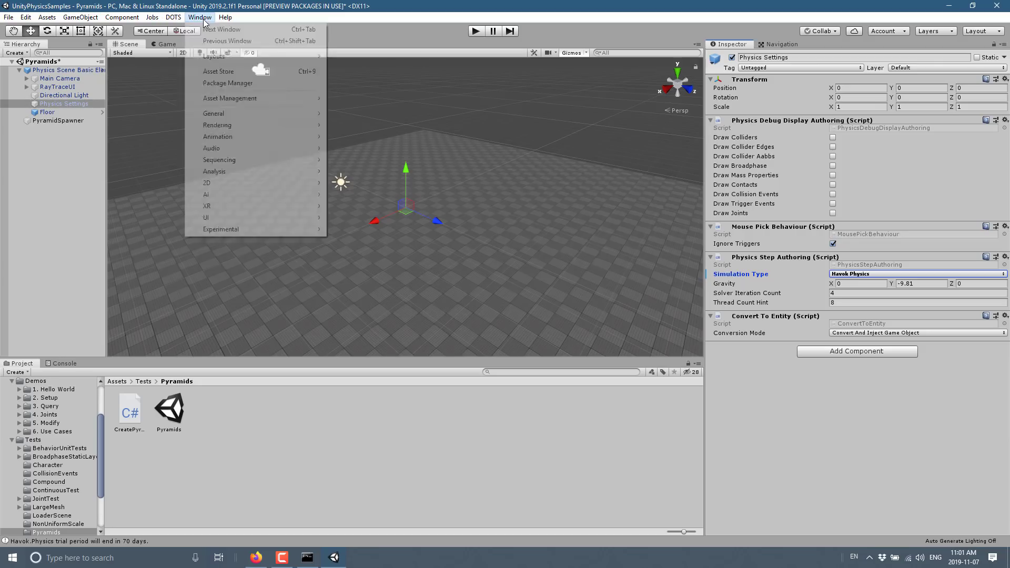
mouse_move(226, 170)
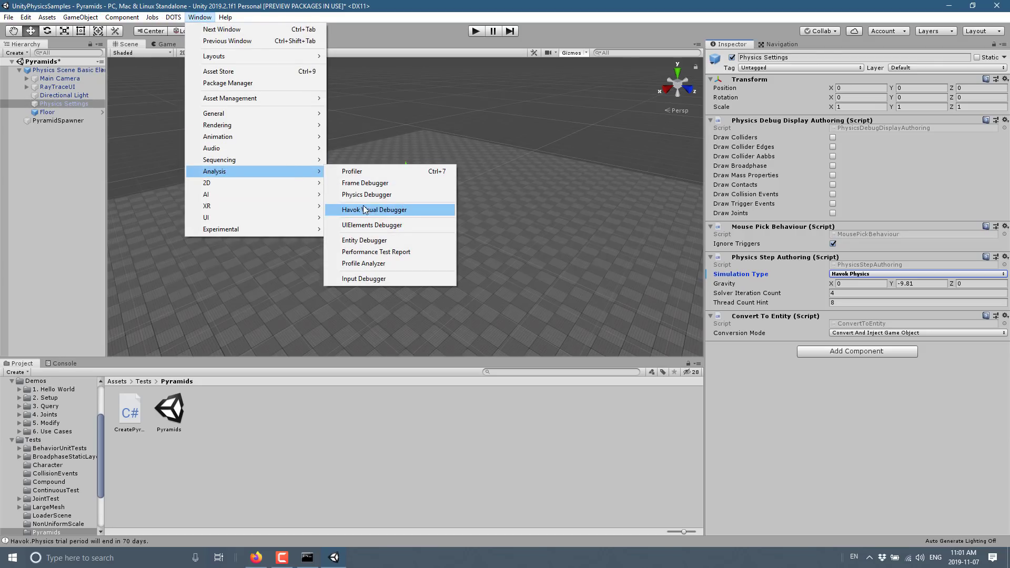
click(389, 211)
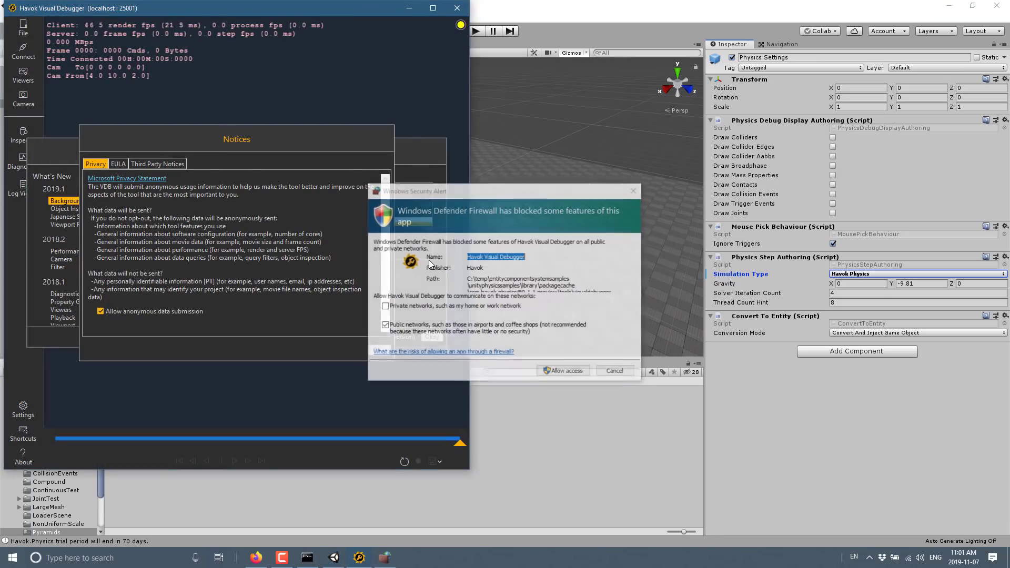
click(564, 372)
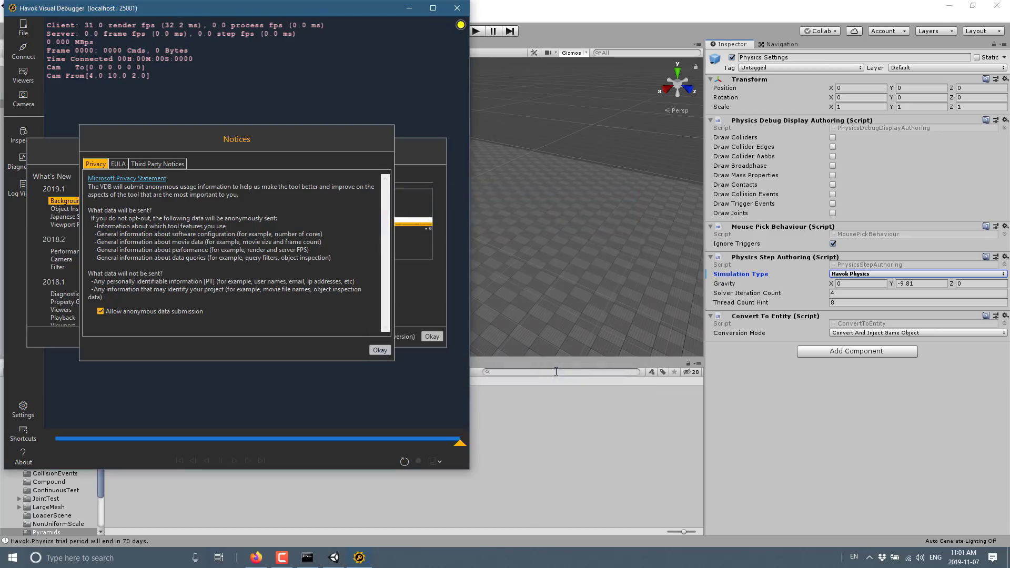
click(379, 349)
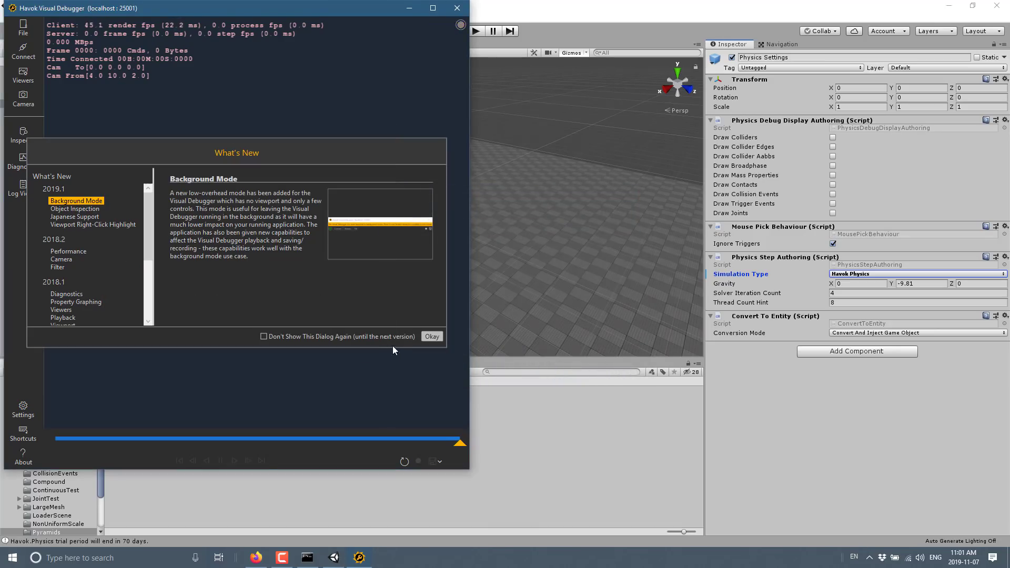
click(431, 335)
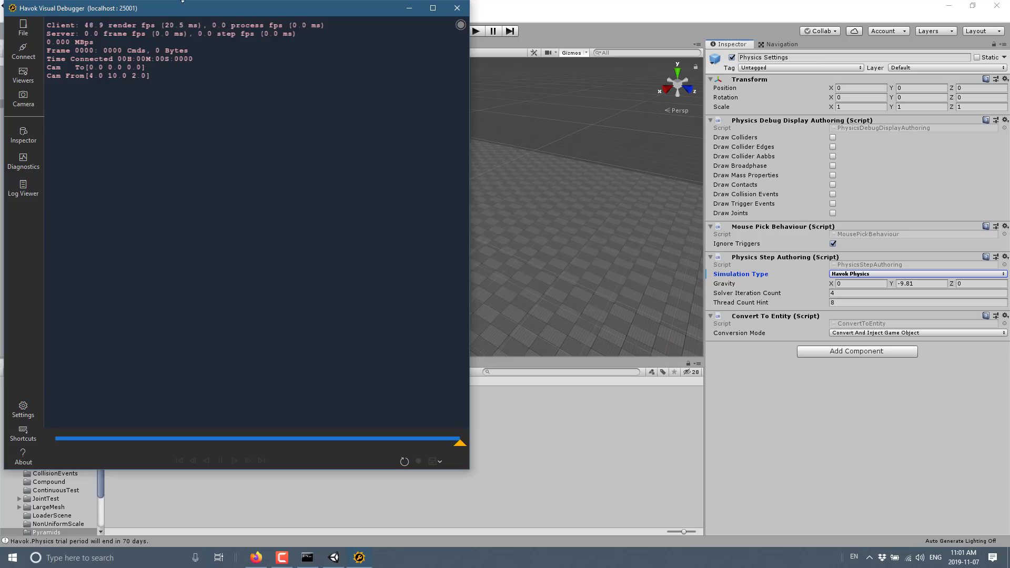
Maximize the Visual Debugger window and disconnect it from localhost on socket port 25001
double_click(230, 4)
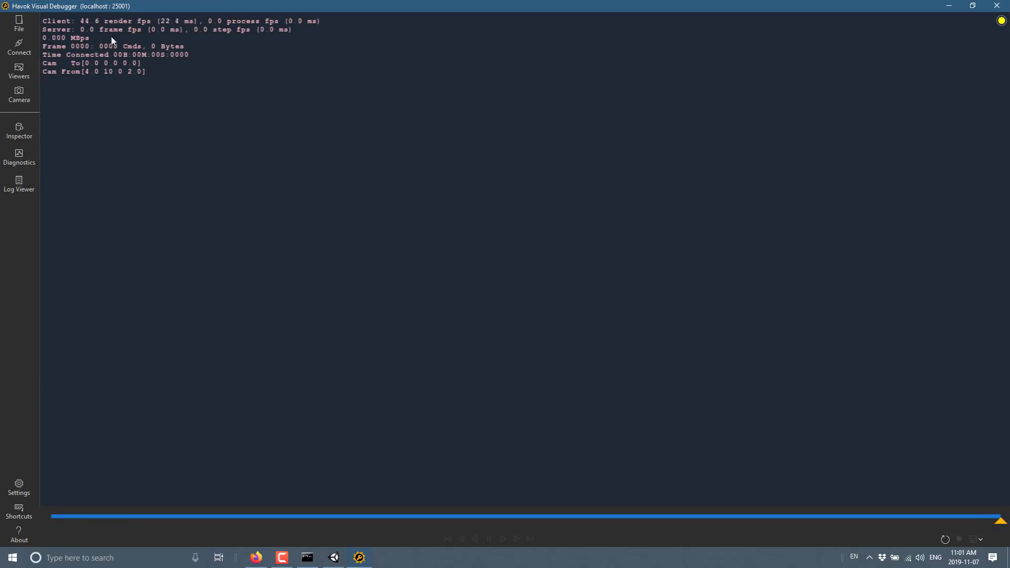
click(23, 52)
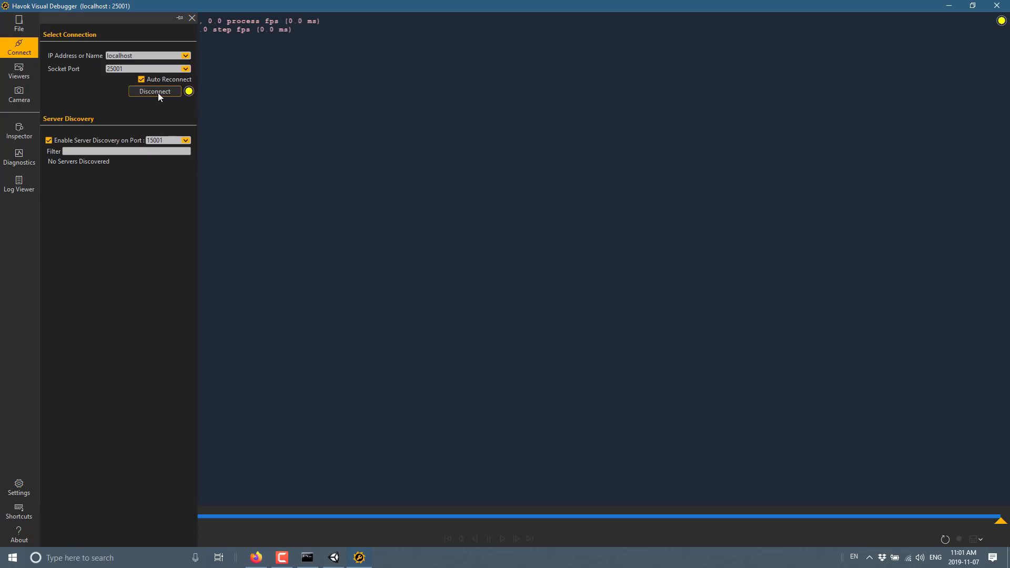
click(156, 90)
Switch back to Unity, add a Havok Physics Configuration component to Physics Settings and enable its Visual Debugger option
key(alt+Tab)
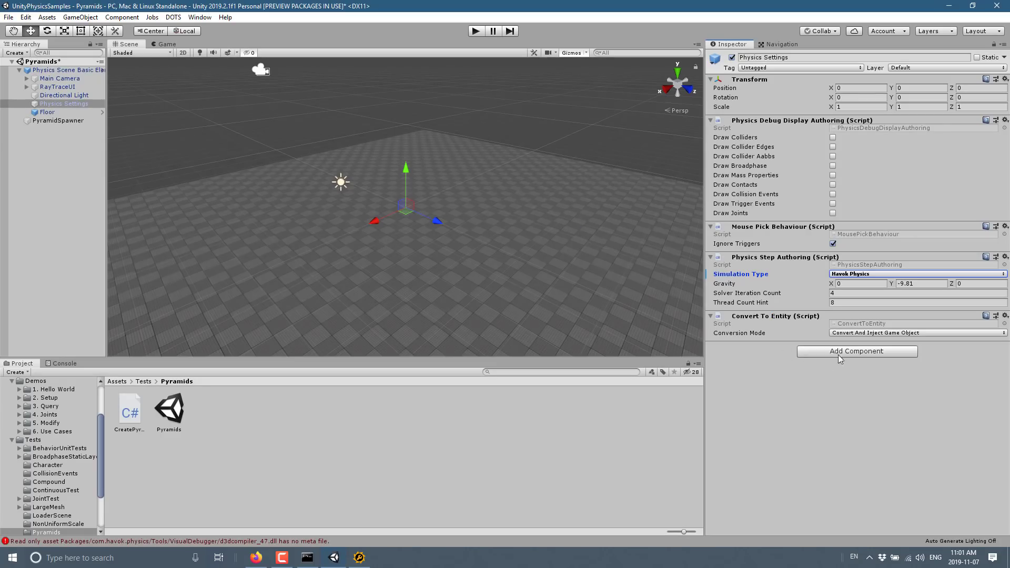
click(869, 355)
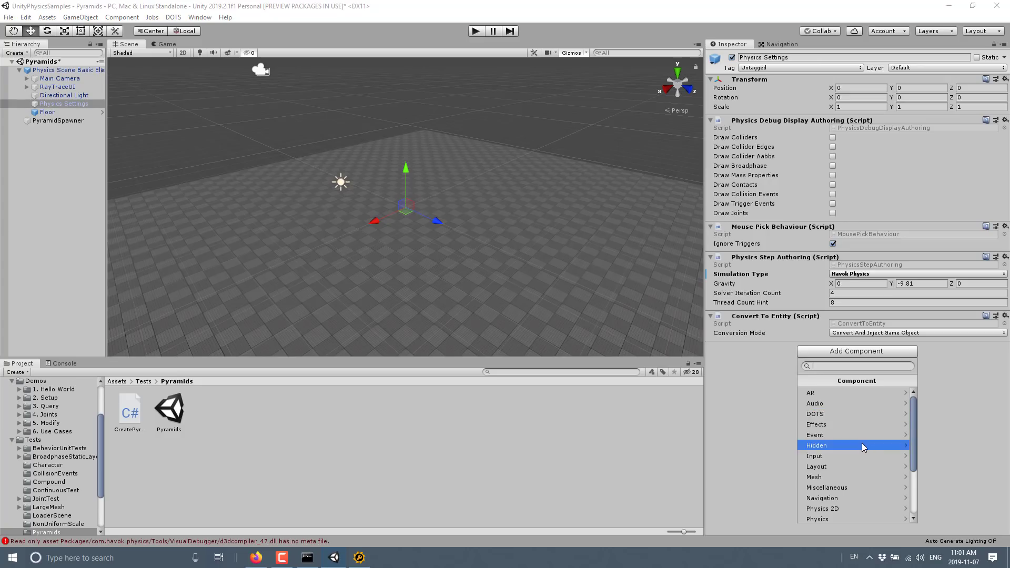
click(839, 414)
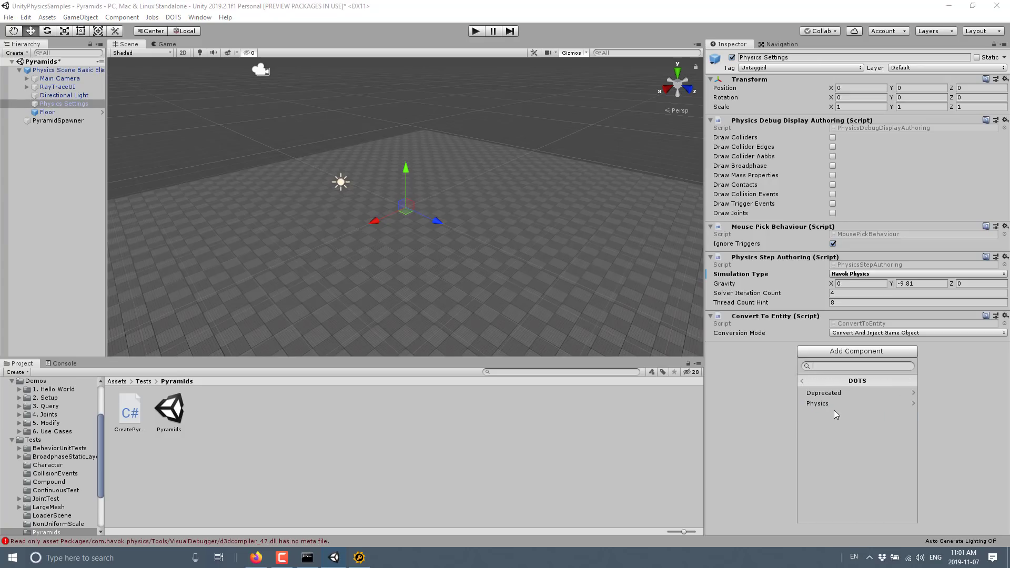
click(829, 404)
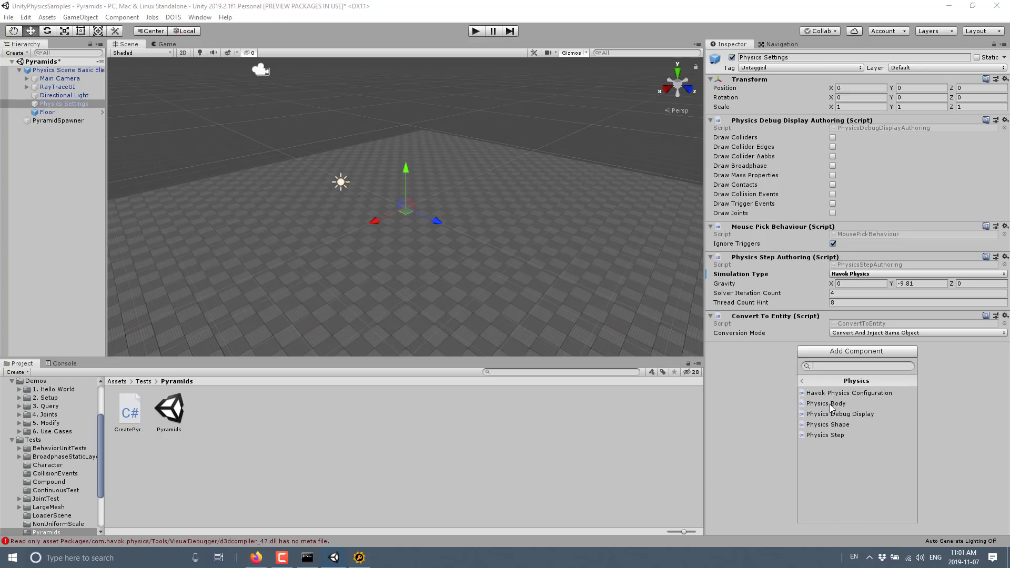
click(858, 393)
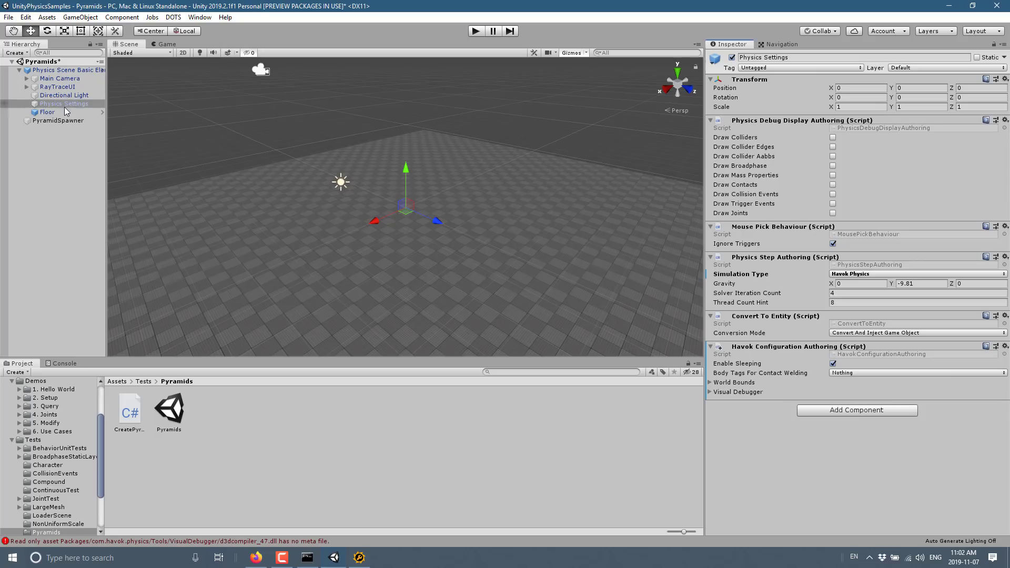
click(710, 392)
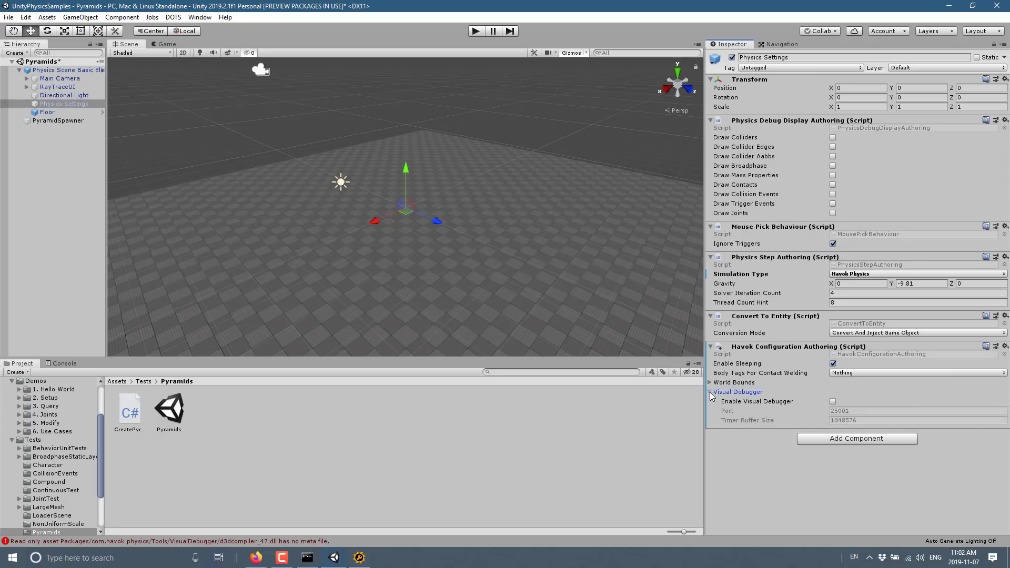
click(833, 401)
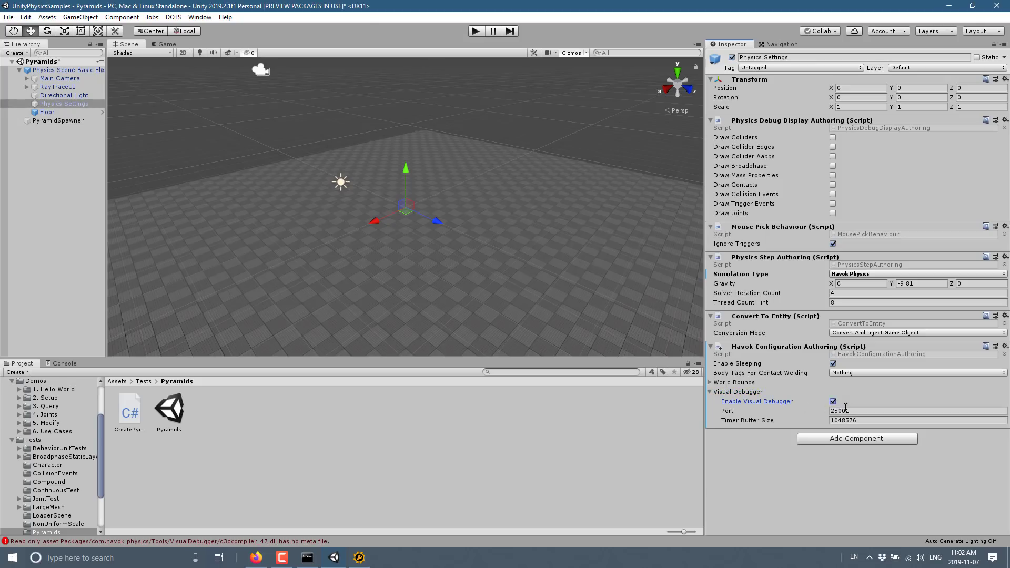
Run the Pyramids scene, switch to the Havok Visual Debugger and connect it to localhost on socket port 25001
click(854, 409)
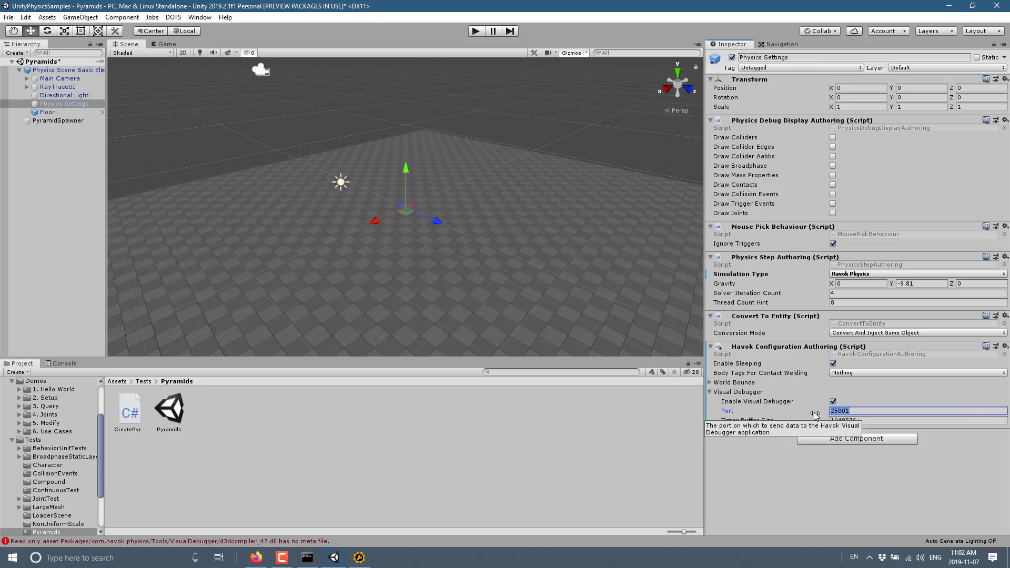
click(475, 31)
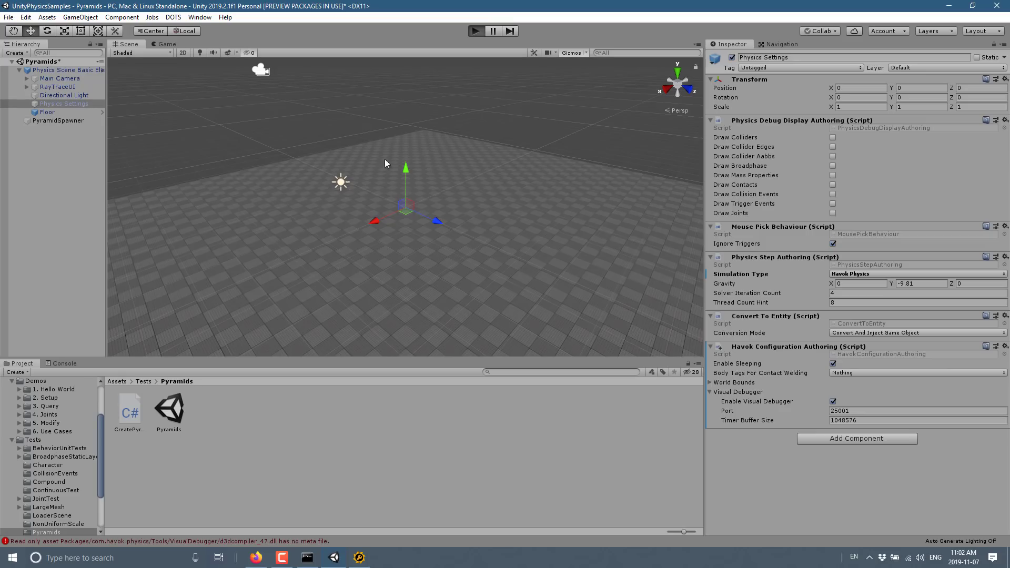
key(alt+Tab)
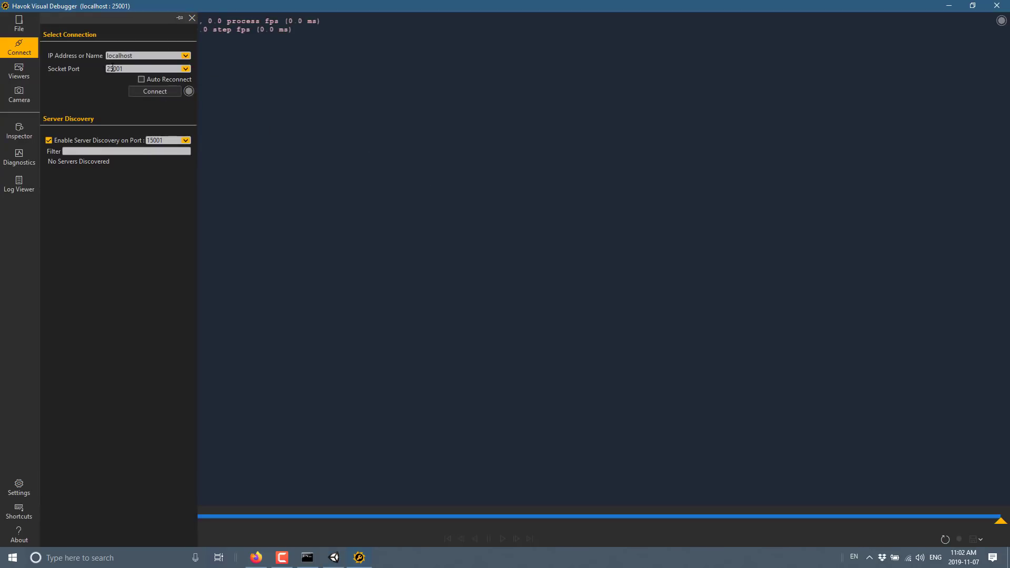
key(alt+Tab)
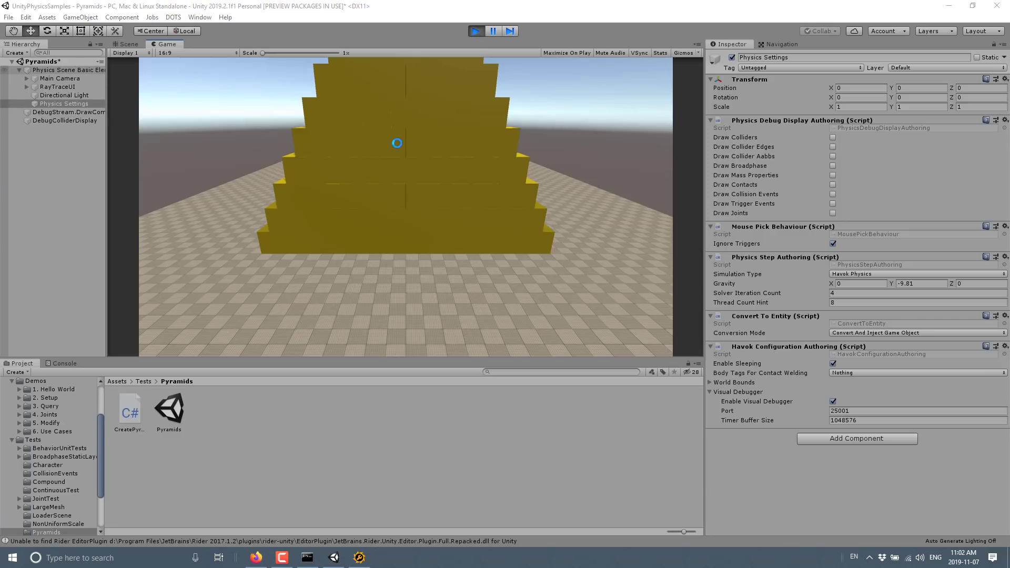
key(alt+Tab)
click(154, 92)
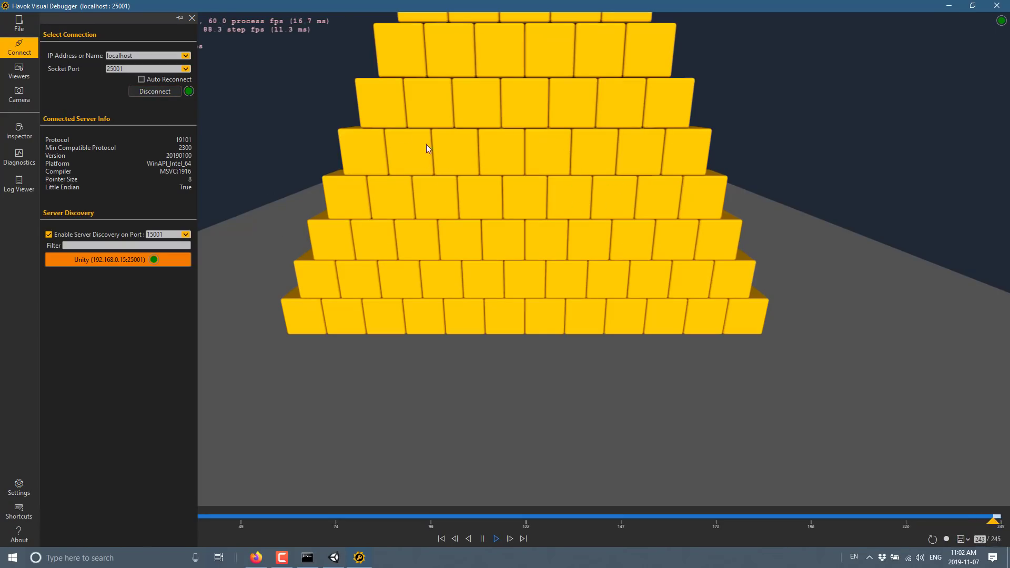
Enable the Heat Map viewer and all Rigid Bodies viewers except the Advanced group
click(20, 94)
click(20, 70)
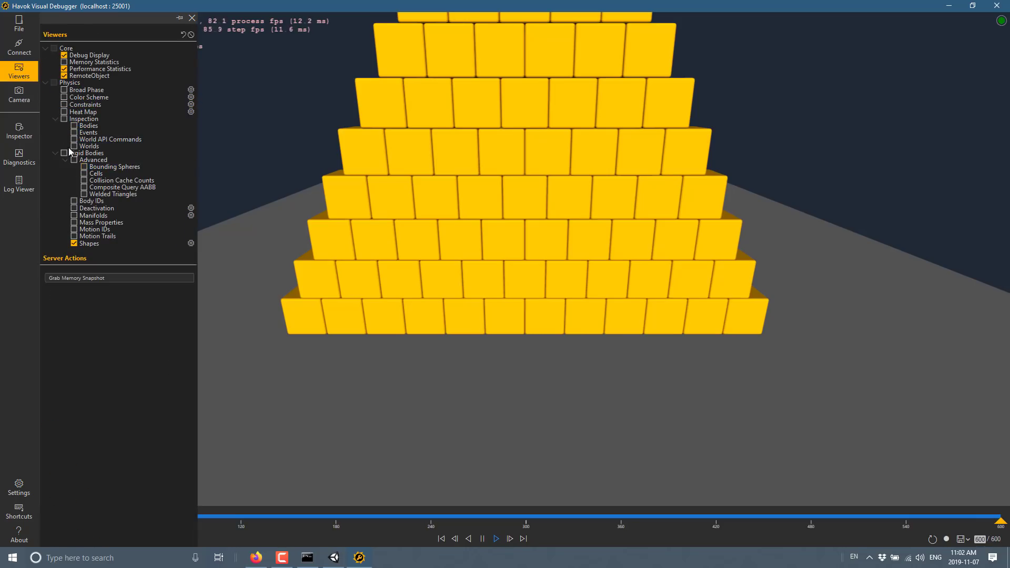
click(63, 112)
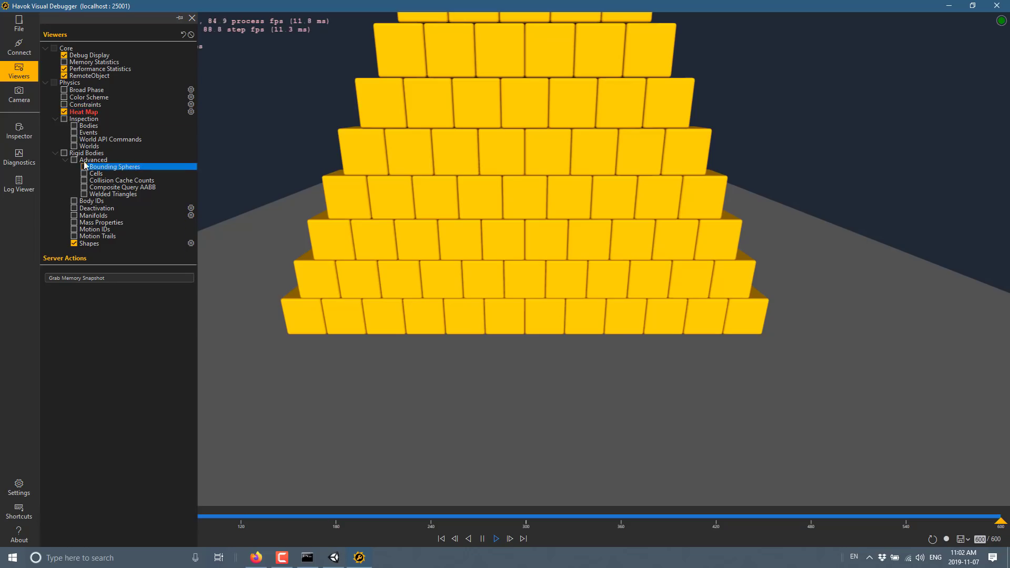
click(64, 154)
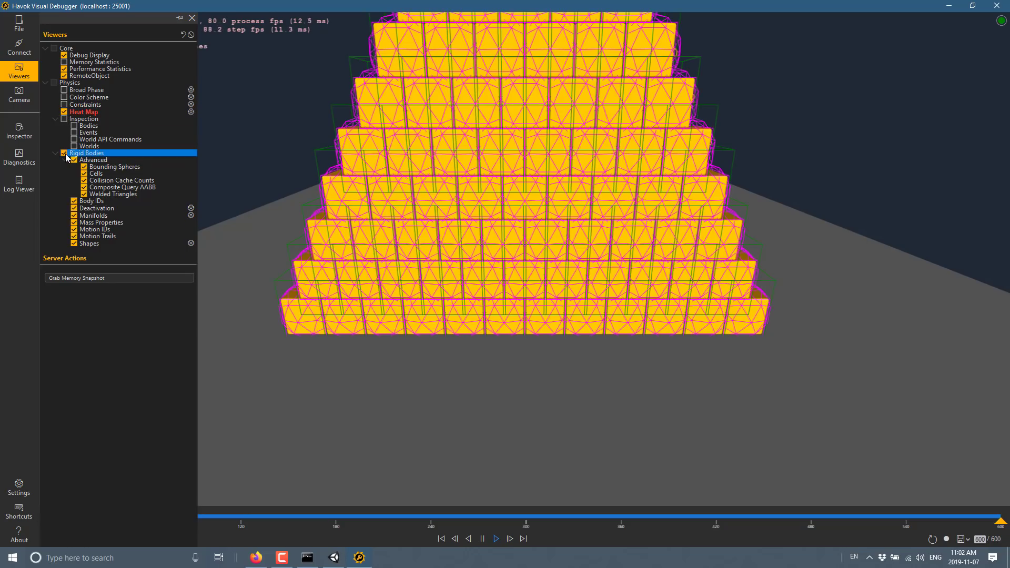
click(65, 153)
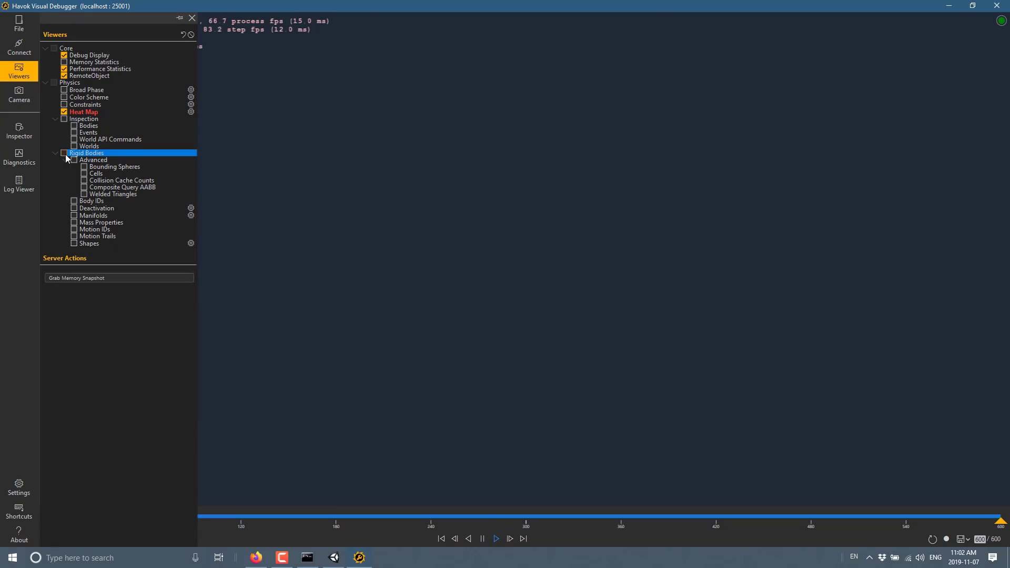
click(65, 154)
click(73, 160)
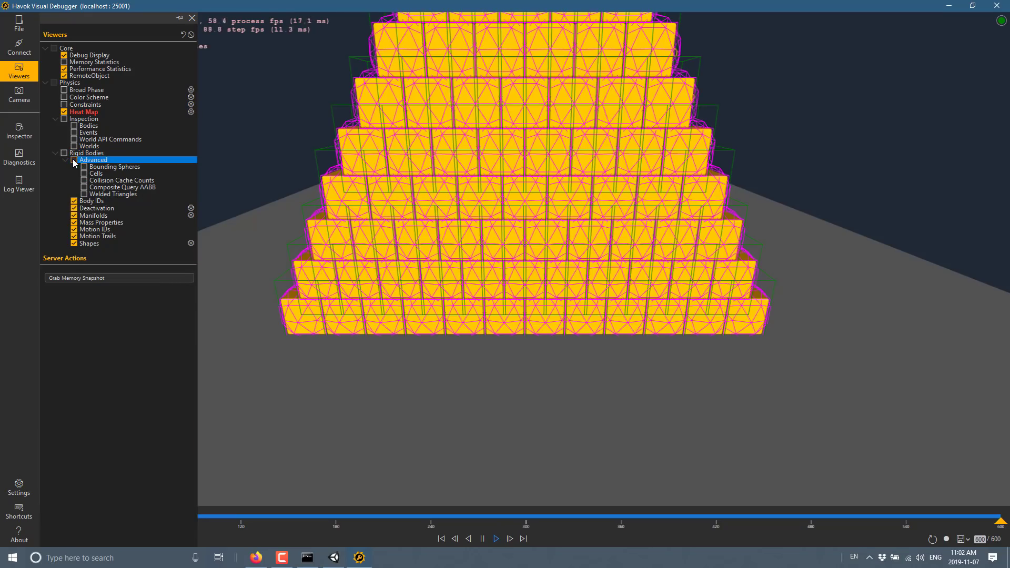
click(89, 209)
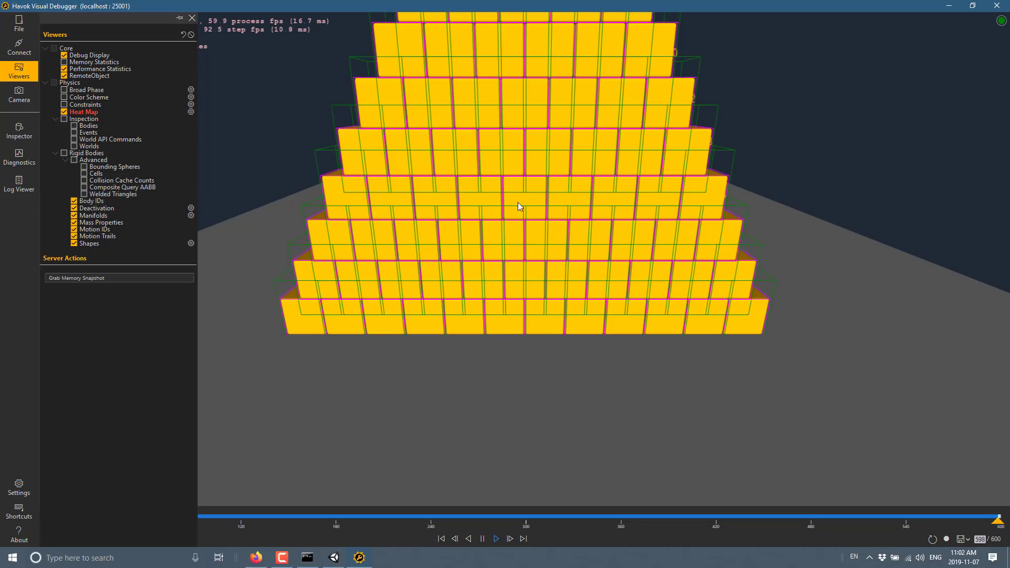
click(892, 262)
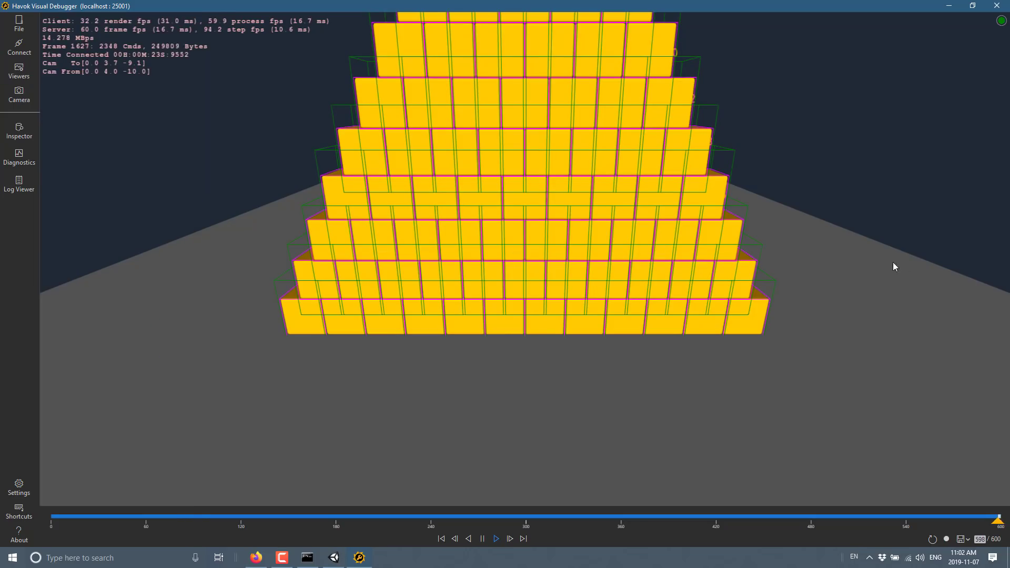
Fling a cube out of the pyramid in Unity, return to the Havok Visual Debugger and pause the playback
middle_drag(816, 248, 798, 332)
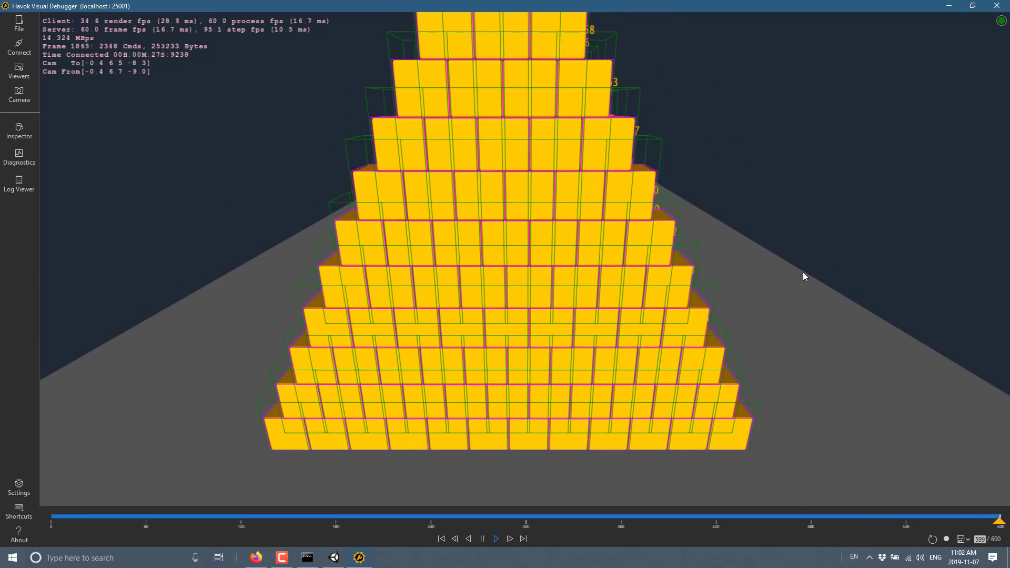
scroll(797, 273, down, 3)
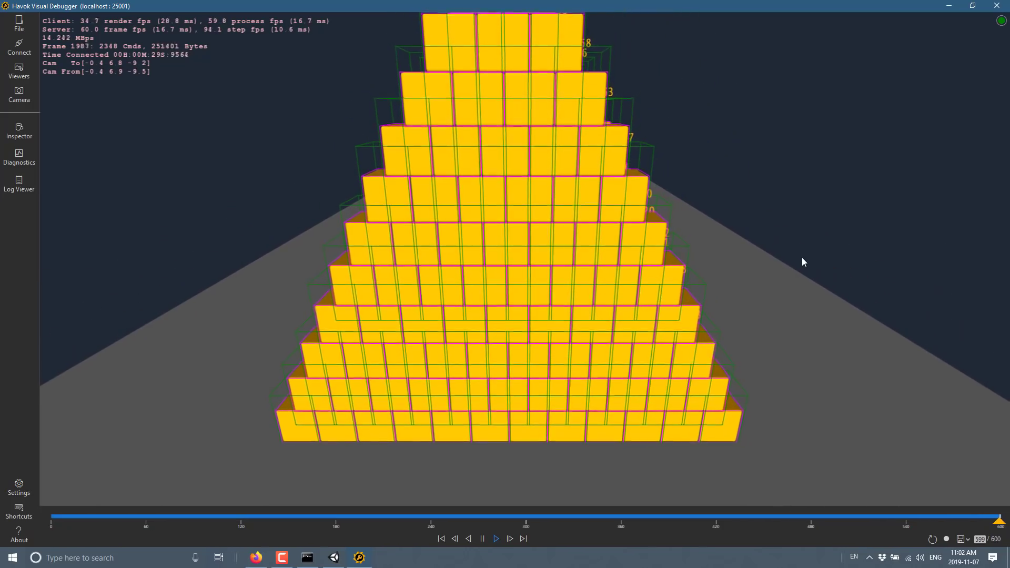
key(alt+Tab)
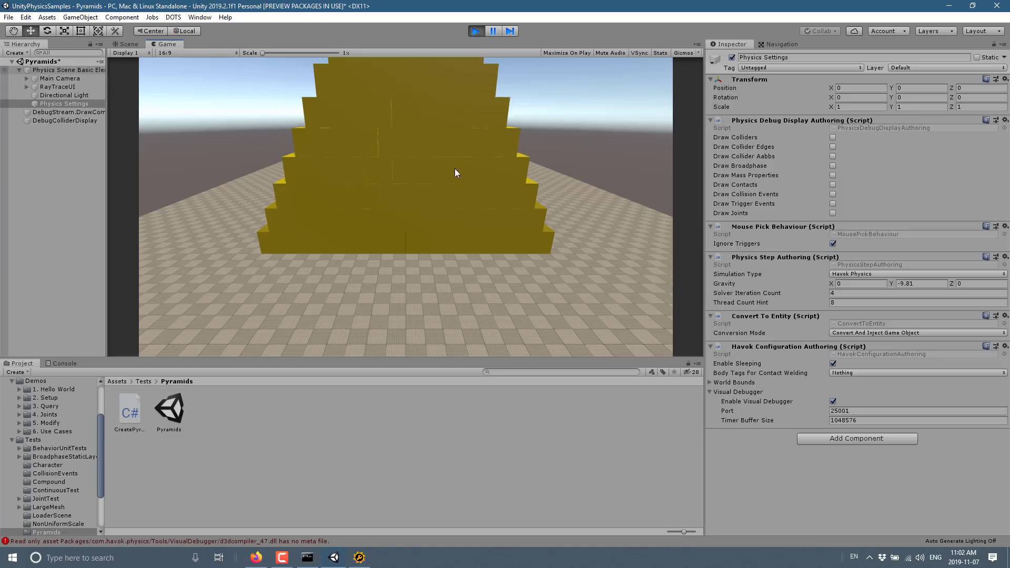
mouse_move(455, 169)
mouse_down()
mouse_move(408, 139)
mouse_move(330, 165)
mouse_move(472, 114)
mouse_move(303, 238)
mouse_move(221, 210)
mouse_up()
key(alt+Tab)
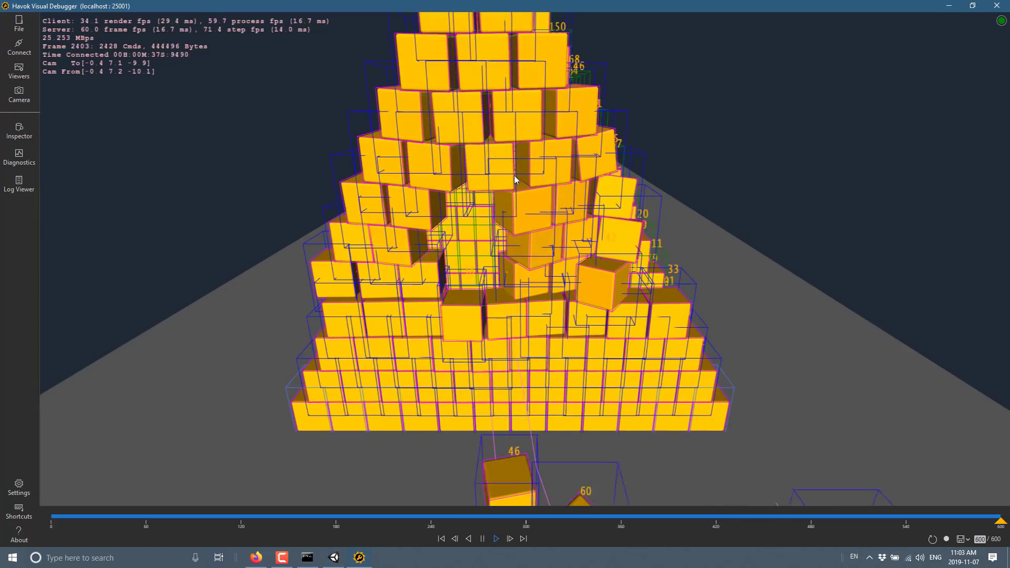
click(444, 539)
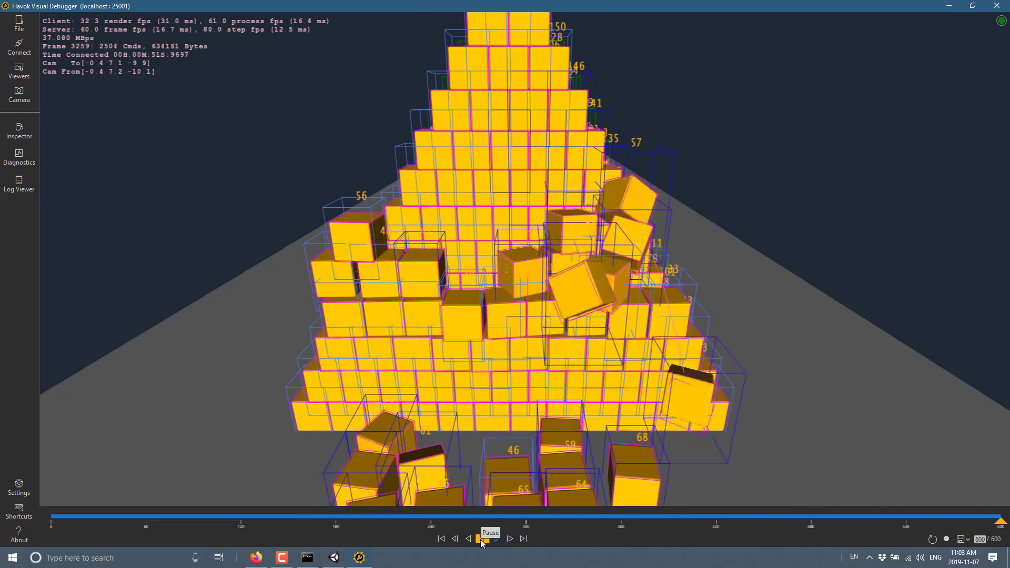
Display the Log Viewer, Diagnostics and Inspector alongside the paused simulation
click(19, 184)
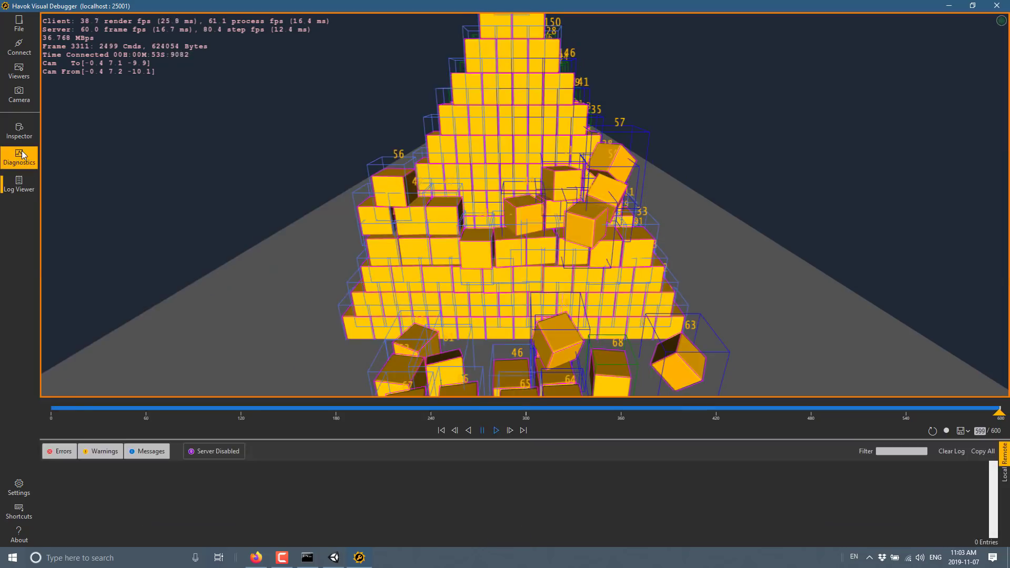
click(21, 155)
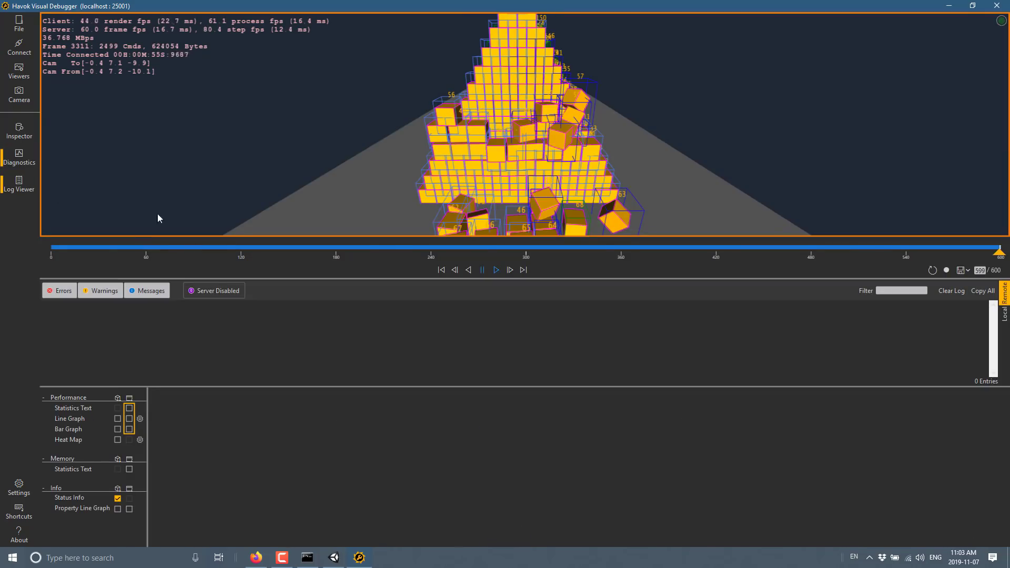
click(19, 131)
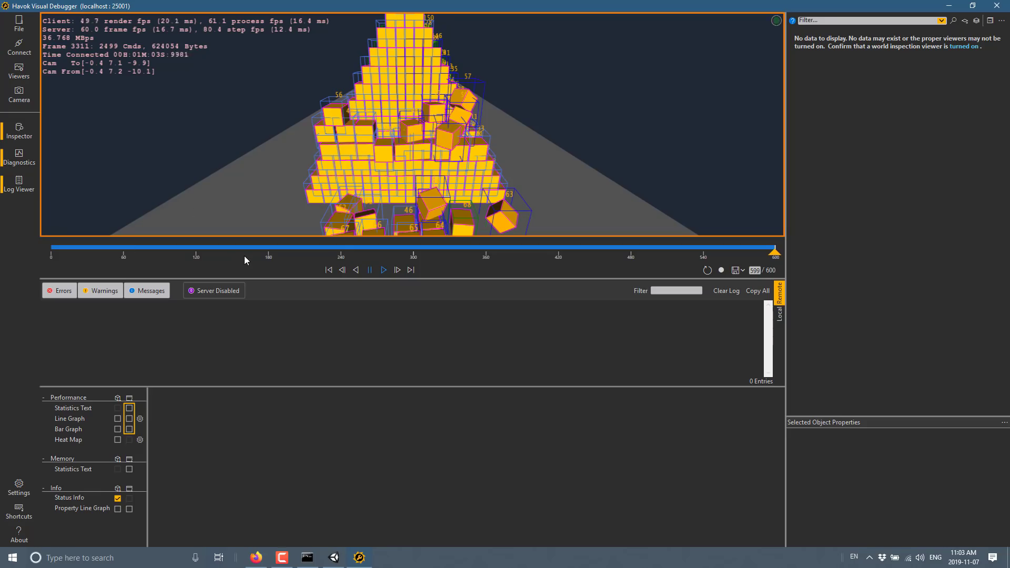
Close the Havok Visual Debugger and stop play mode in Unity
key(alt+Tab)
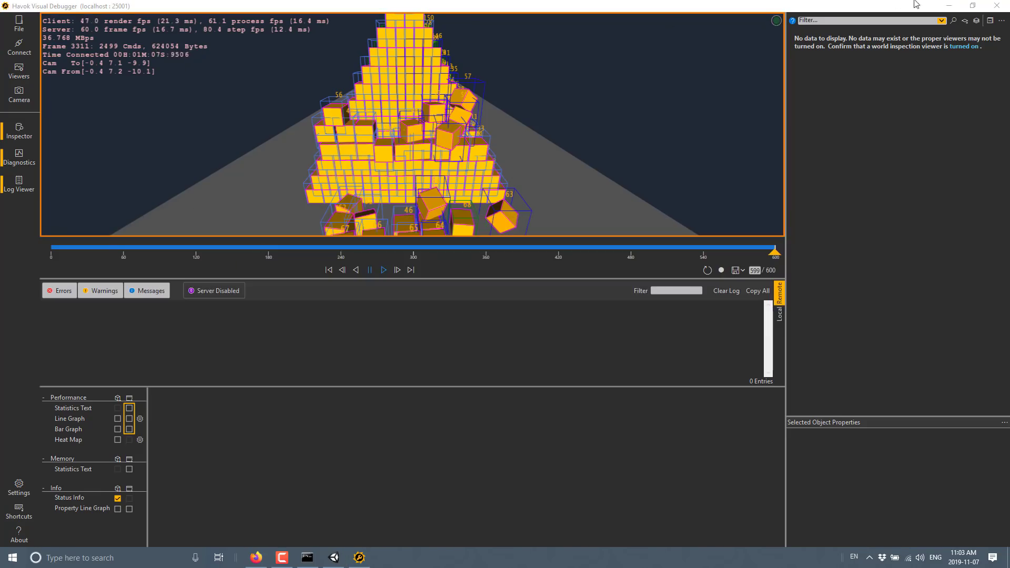
click(997, 5)
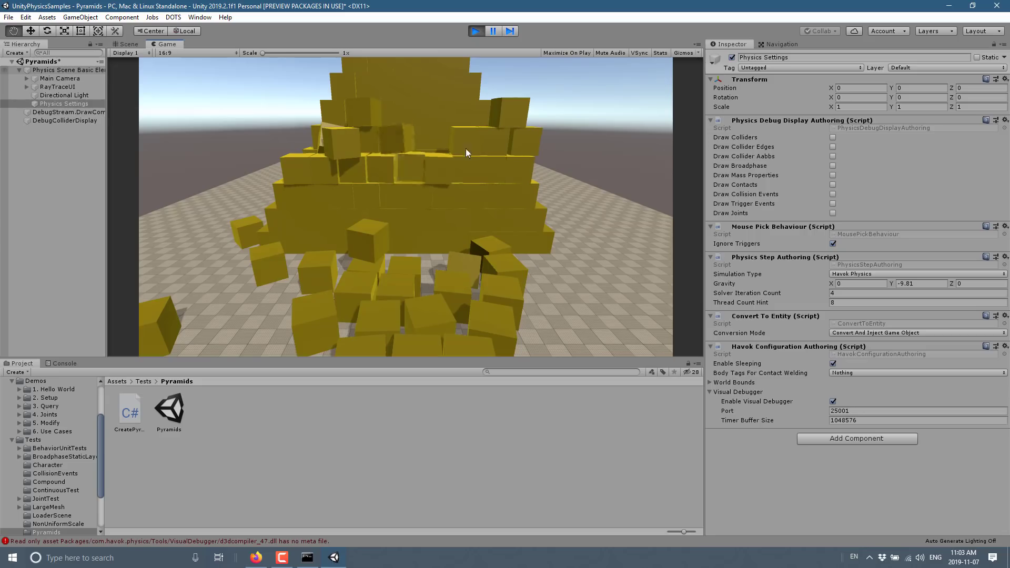
click(476, 30)
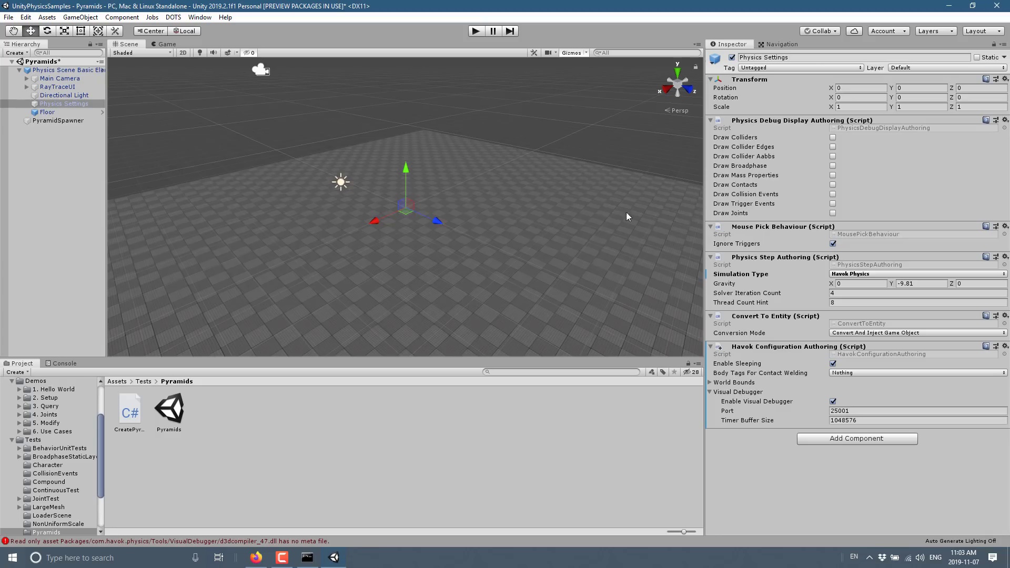
click(59, 105)
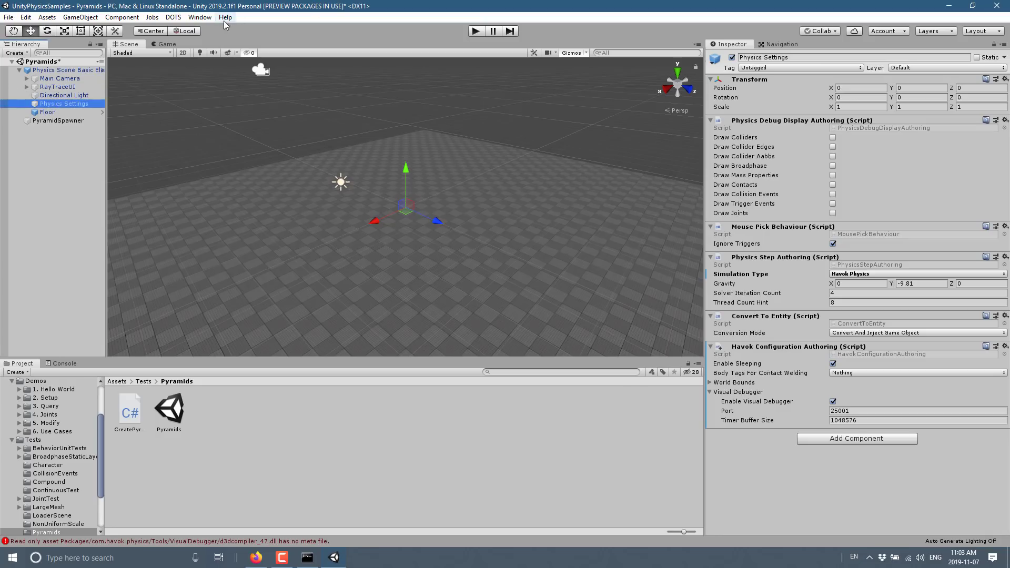
click(207, 20)
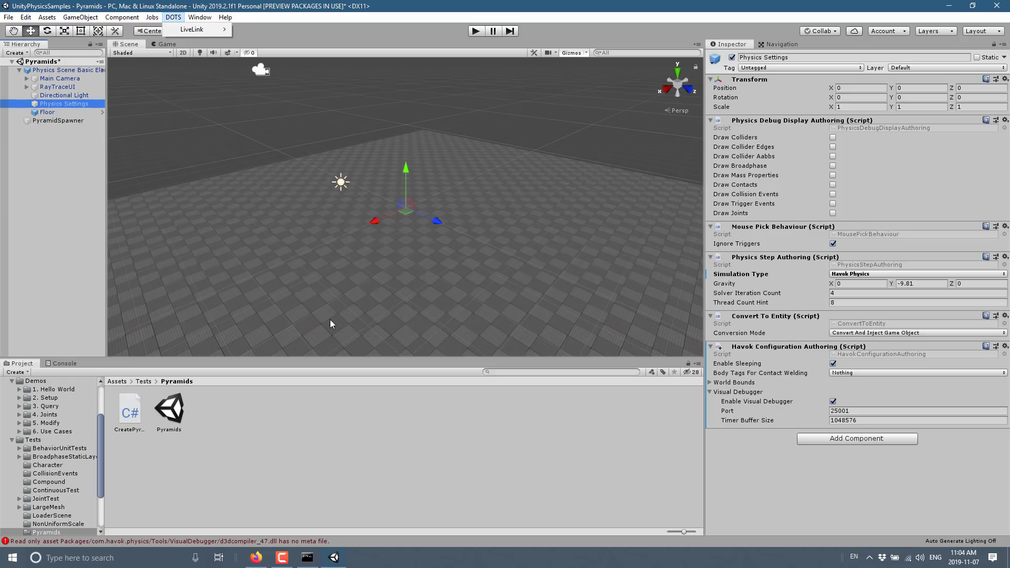
click(519, 201)
click(519, 200)
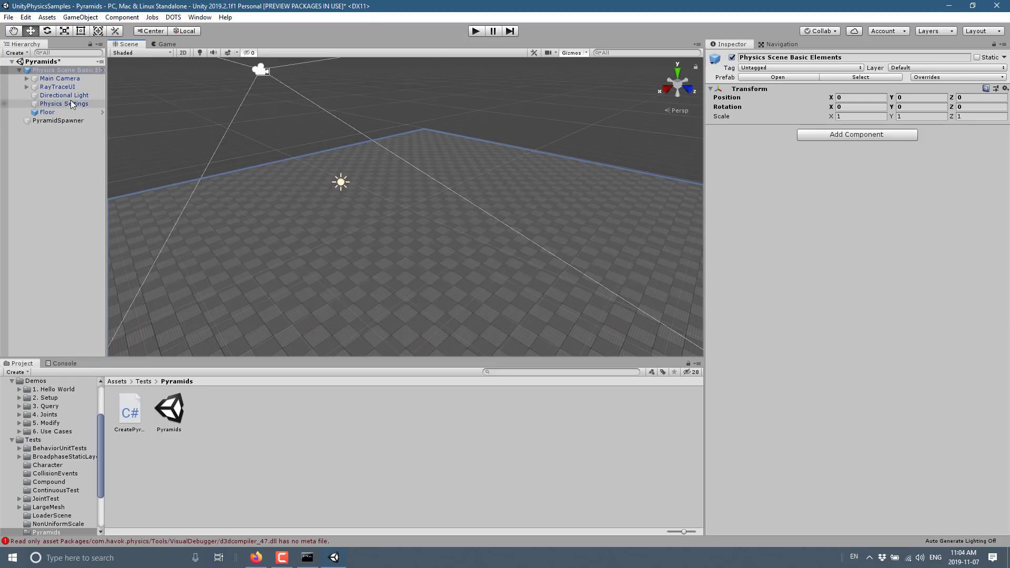
Switch to the Unity blog article in Firefox and review the DOTS physics data flow diagram, the engine comparison videos and the Performance section
click(256, 557)
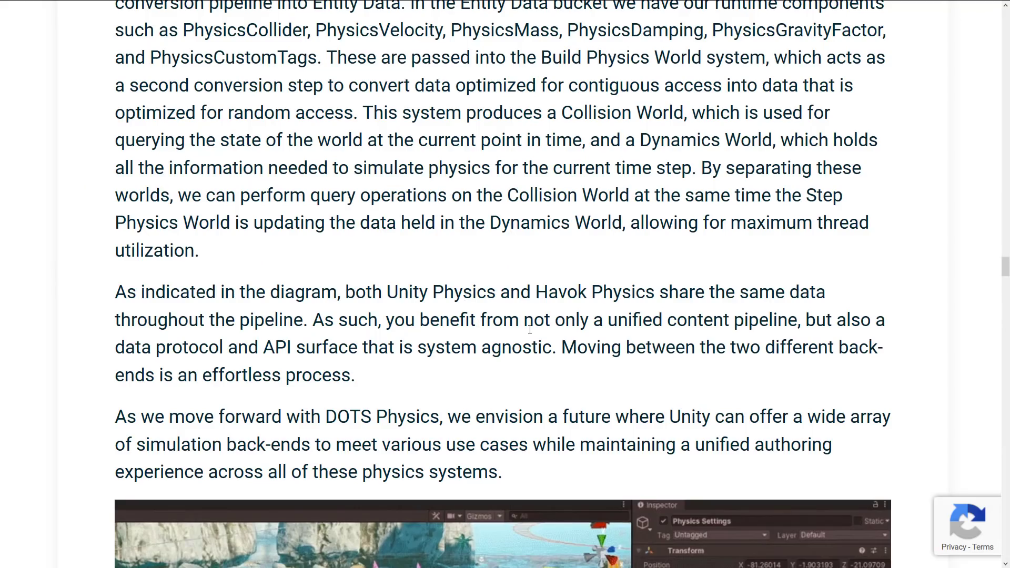
scroll(528, 331, up, 15)
scroll(528, 332, down, 3)
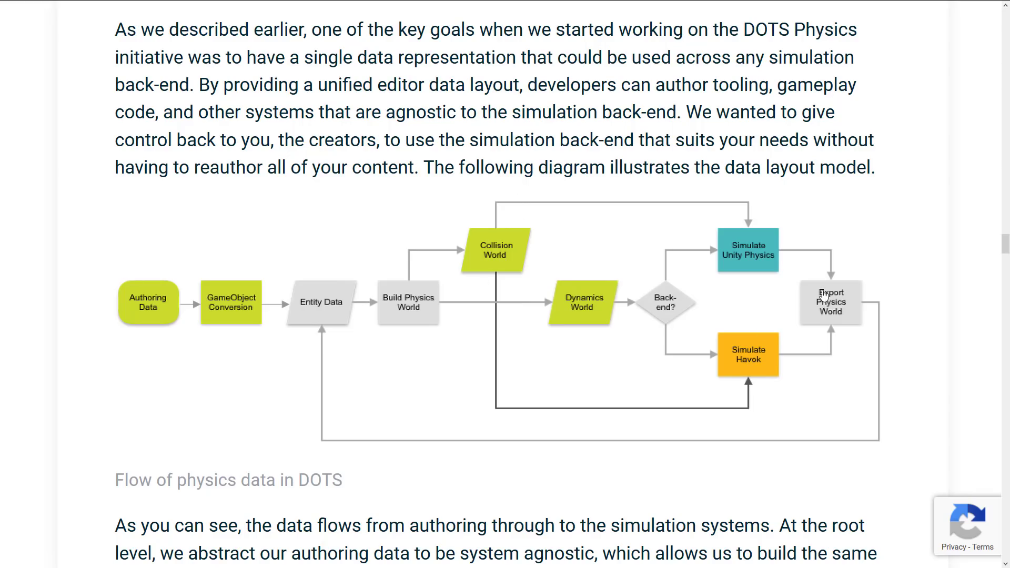
scroll(463, 267, down, 7)
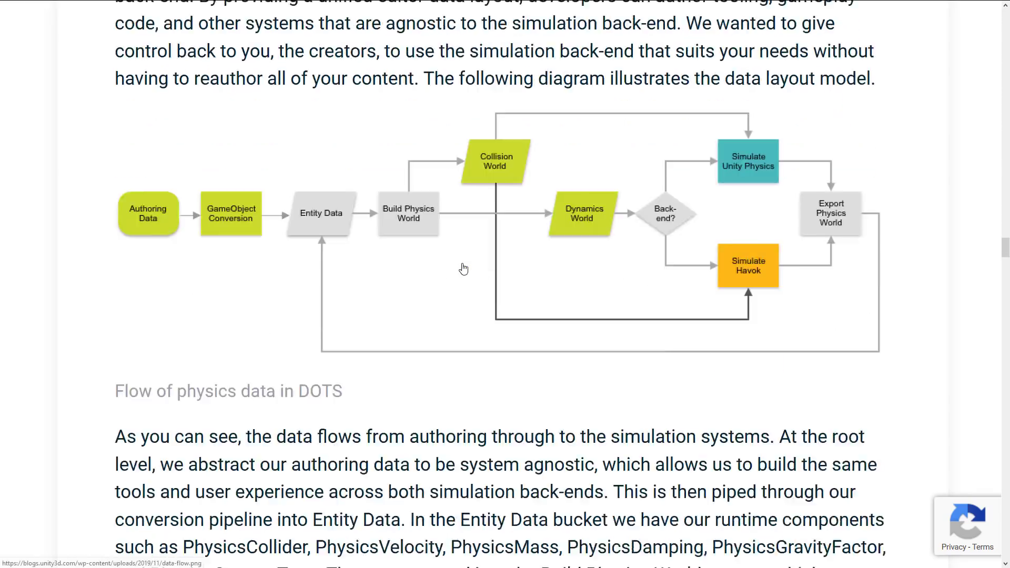
scroll(463, 263, down, 2)
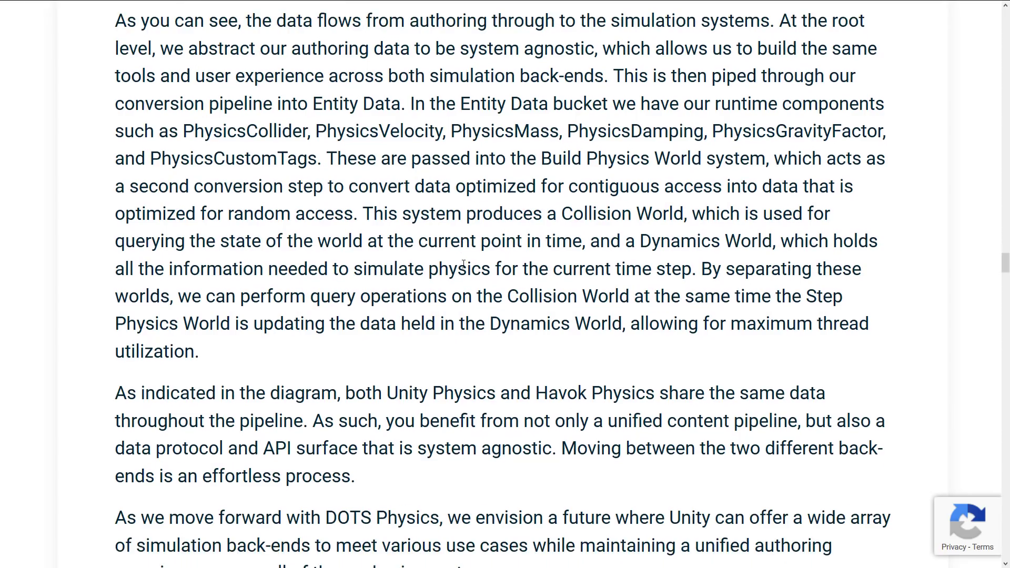
scroll(420, 262, up, 8)
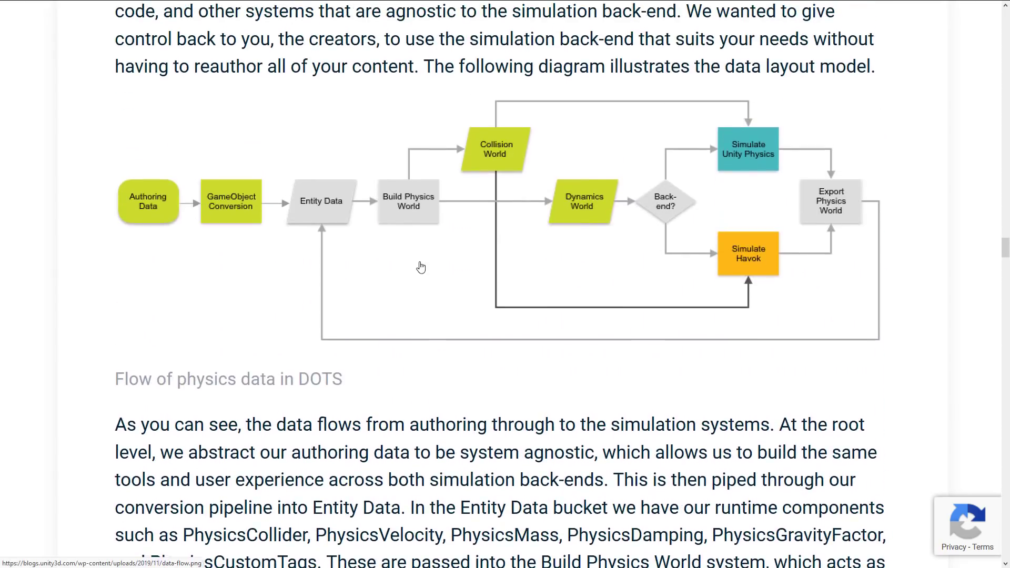
scroll(420, 266, up, 6)
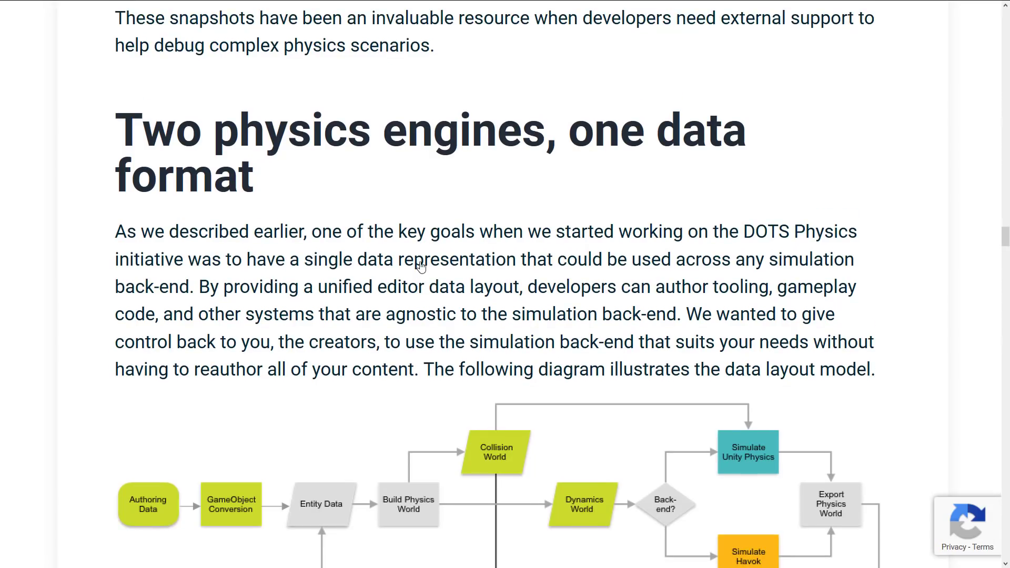
scroll(276, 209, up, 20)
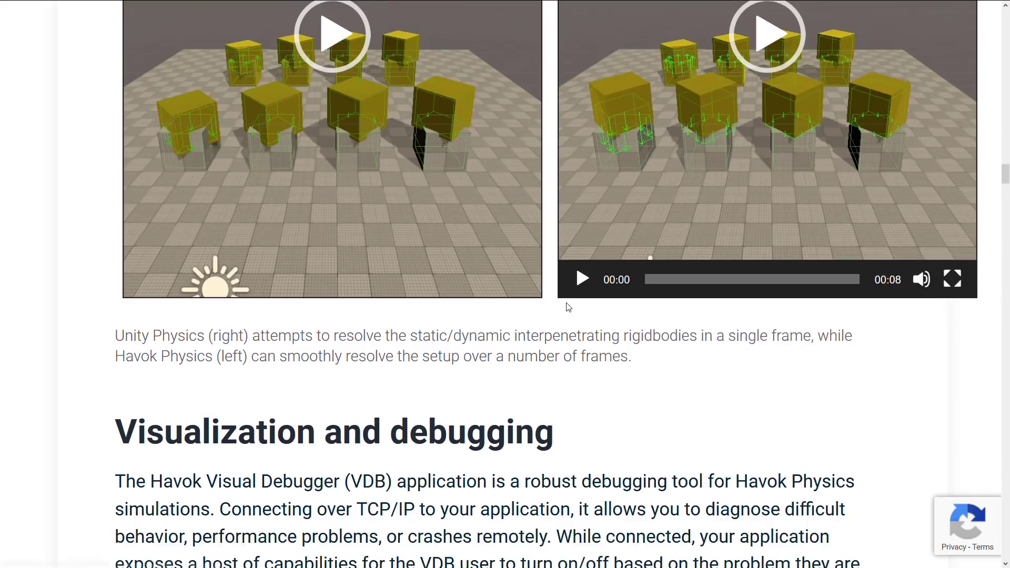
scroll(568, 307, up, 10)
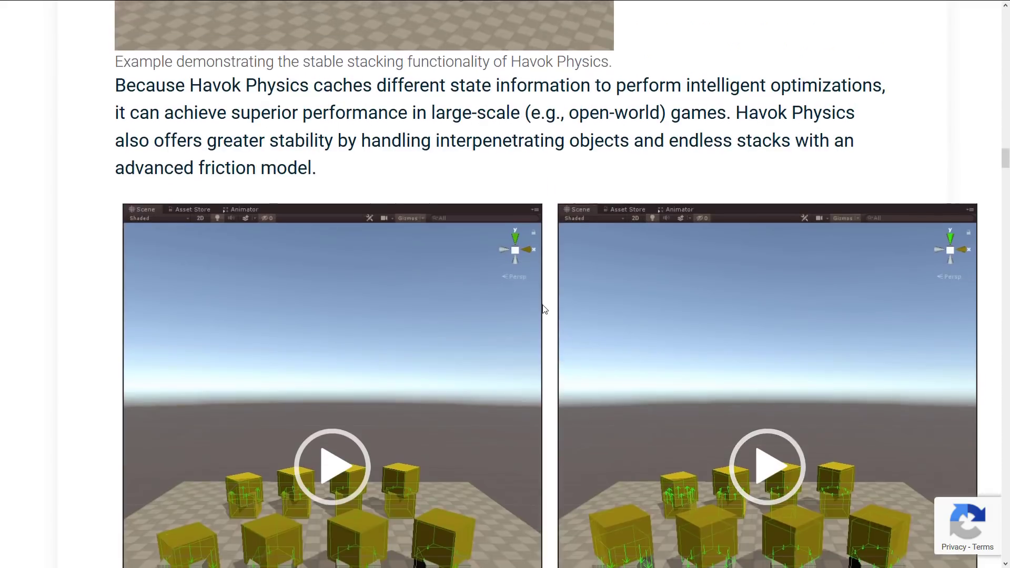
scroll(544, 309, up, 18)
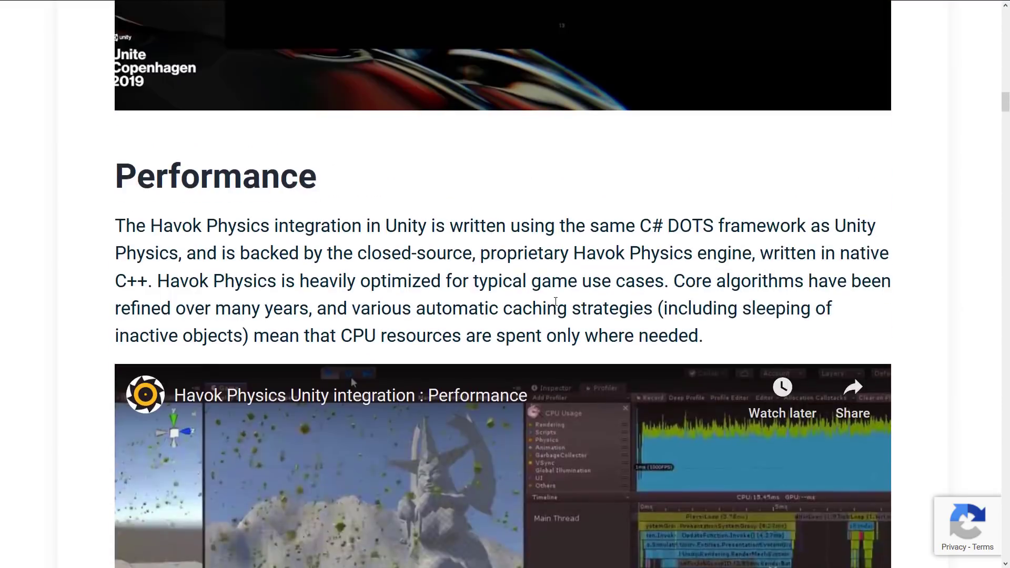
Go back up the Havok Physics article to its introduction and the Unity and Havok header image
scroll(552, 305, up, 7)
scroll(556, 306, up, 20)
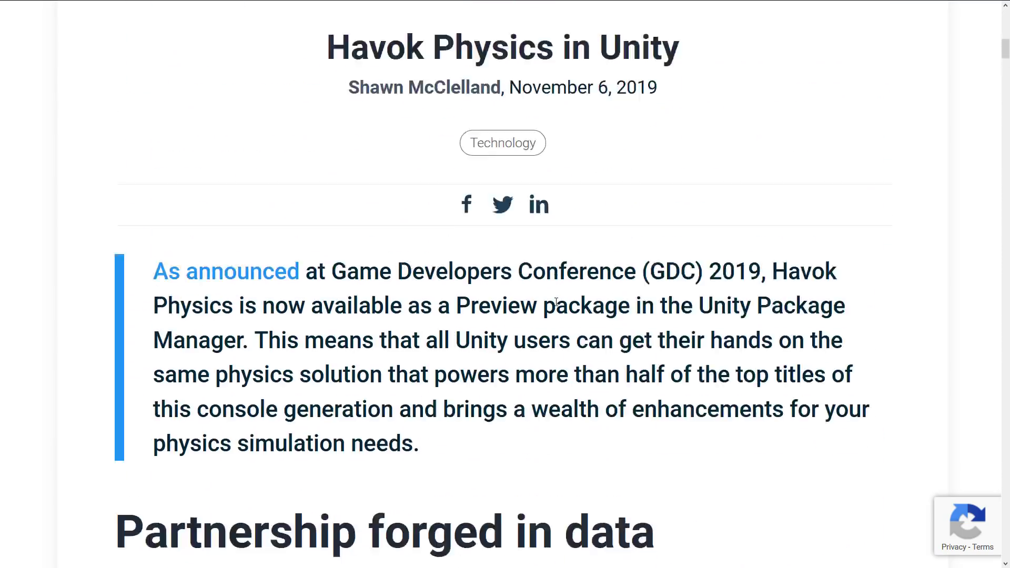
scroll(557, 307, up, 2)
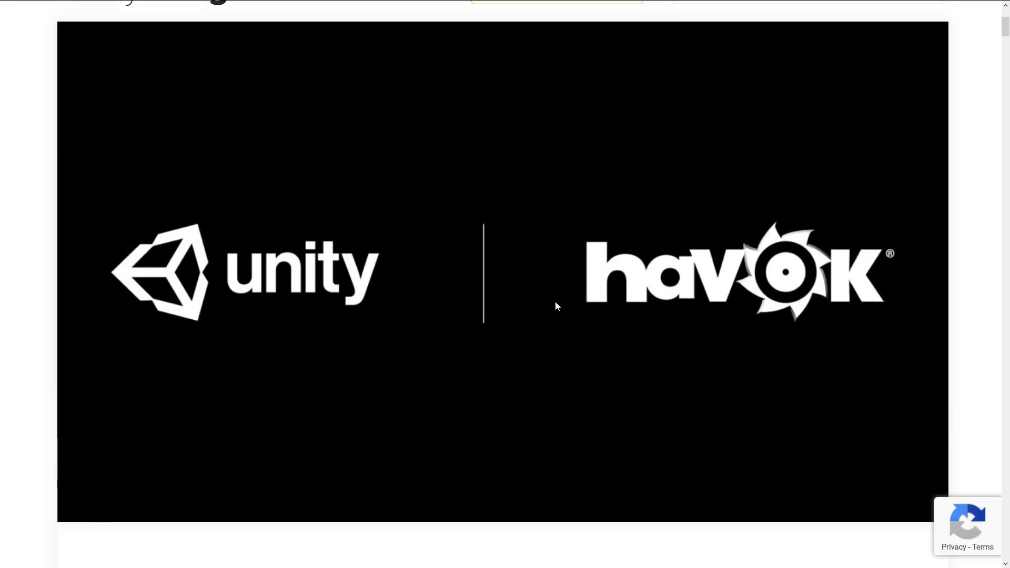
Switch to Unity, run the Pyramids scene, fling a cube through the pyramid to topple it, and stop play mode
key(alt+Tab)
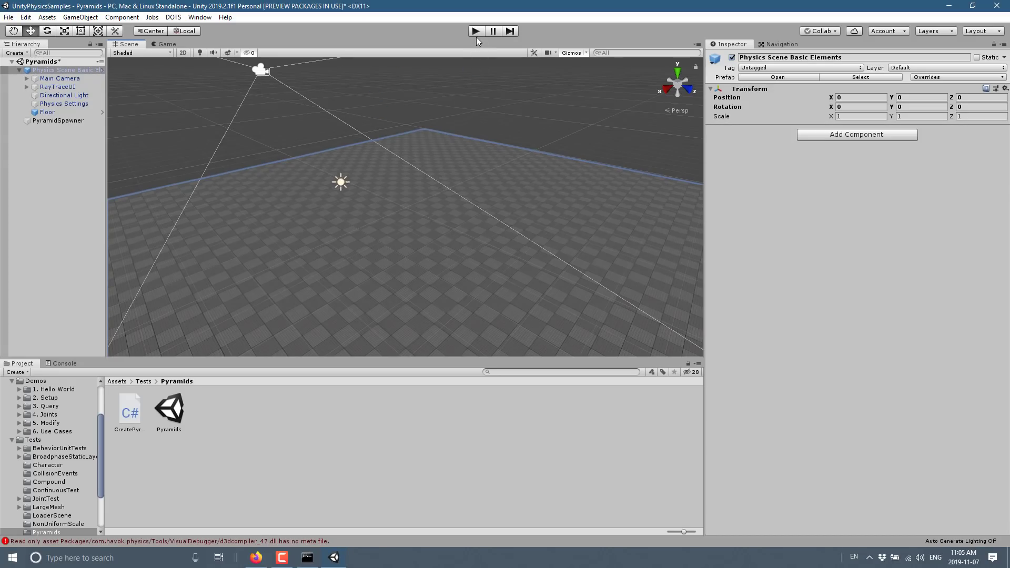
click(475, 31)
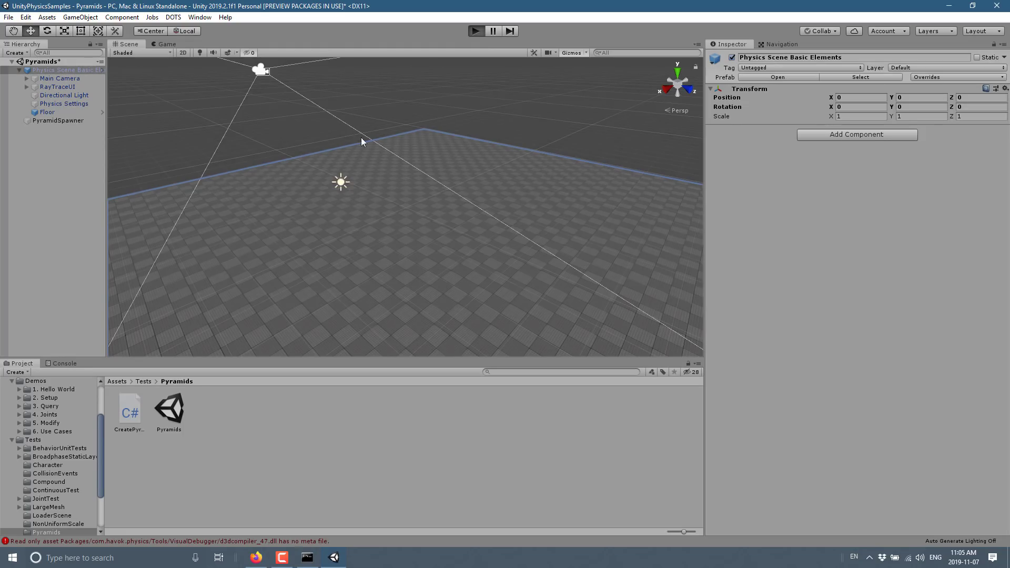
mouse_move(482, 195)
mouse_down()
mouse_move(539, 125)
mouse_move(415, 143)
mouse_move(390, 136)
mouse_move(381, 100)
mouse_move(412, 163)
mouse_move(458, 131)
mouse_move(511, 147)
mouse_move(474, 107)
mouse_move(497, 99)
mouse_move(335, 138)
mouse_move(371, 148)
mouse_move(316, 178)
mouse_move(467, 138)
mouse_move(423, 118)
mouse_move(412, 75)
mouse_move(411, 97)
mouse_up()
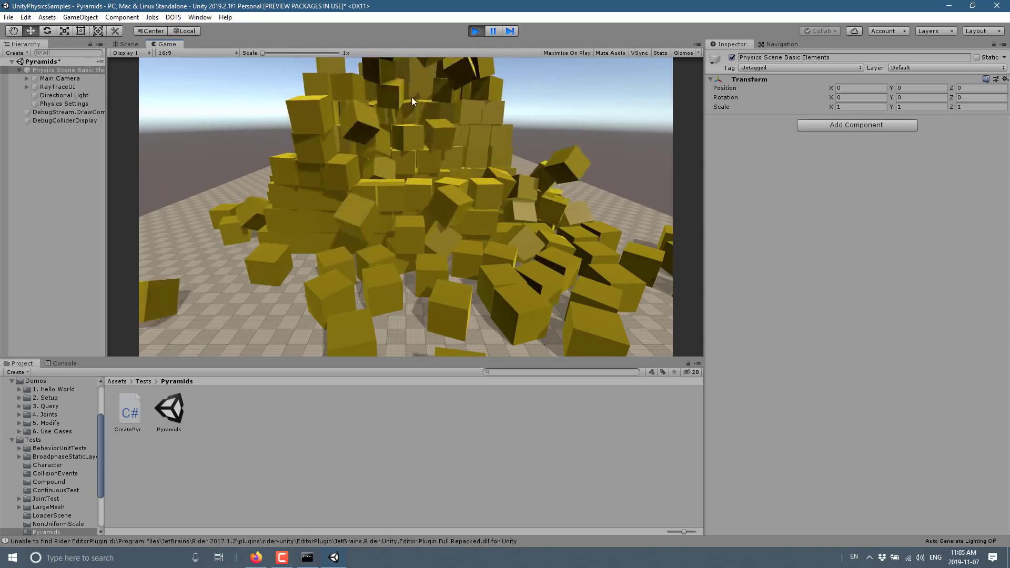
click(475, 31)
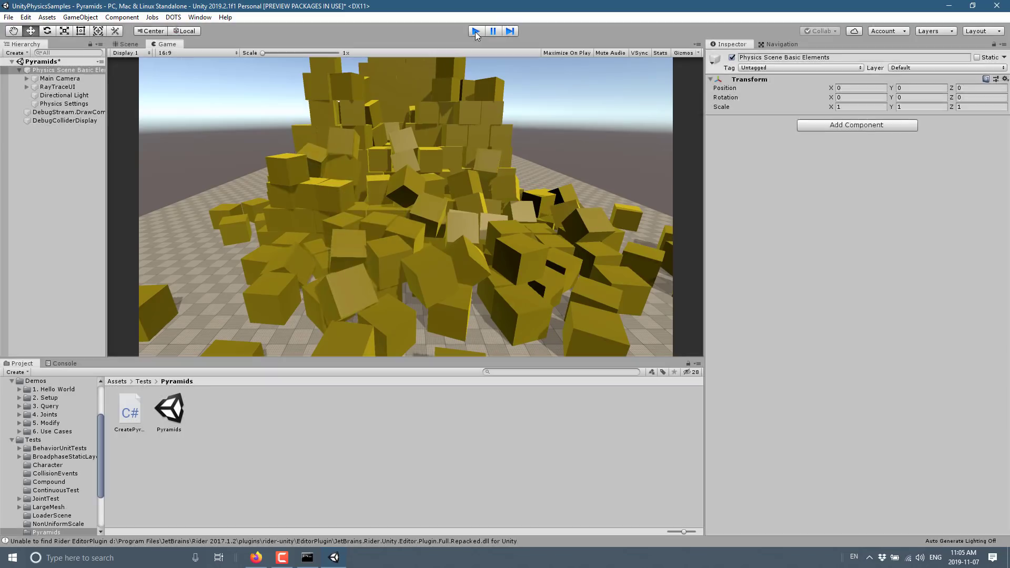